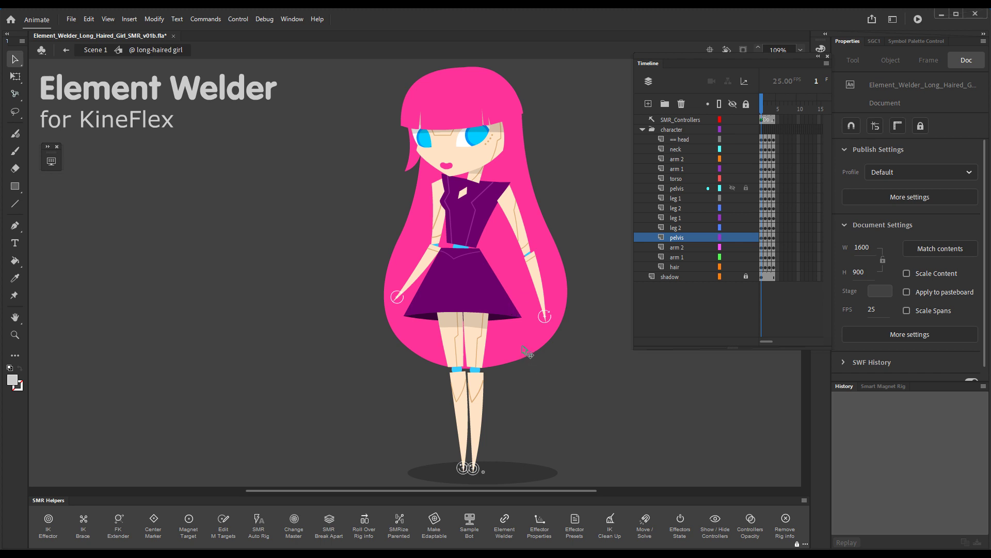
Activate the KineFlex posing tool on the long-haired girl rig with G
{"action": "key", "text": "g"}
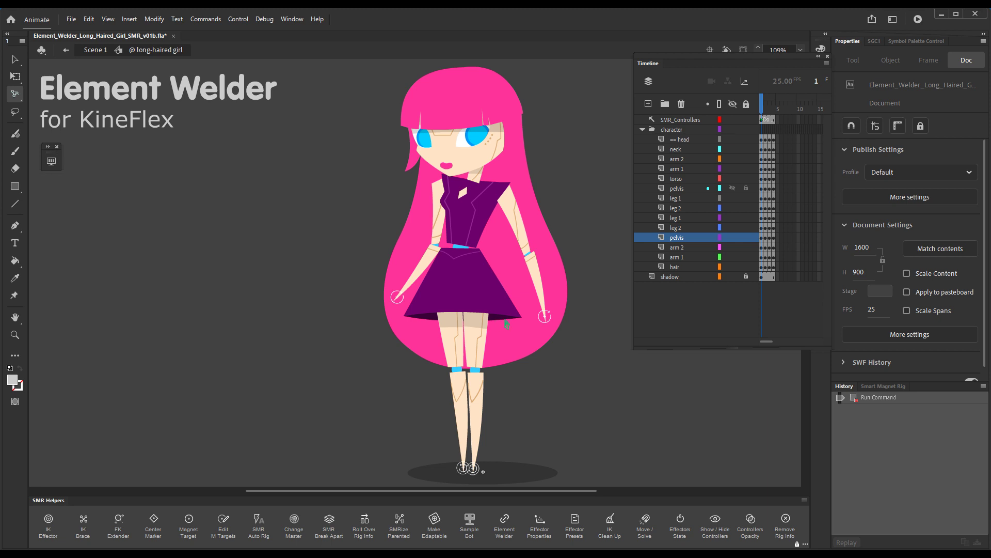
{"action": "key", "text": "shift"}
{"action": "left_click_drag", "start_coordinate": [500, 323], "coordinate": [328, 349], "text": "shift"}
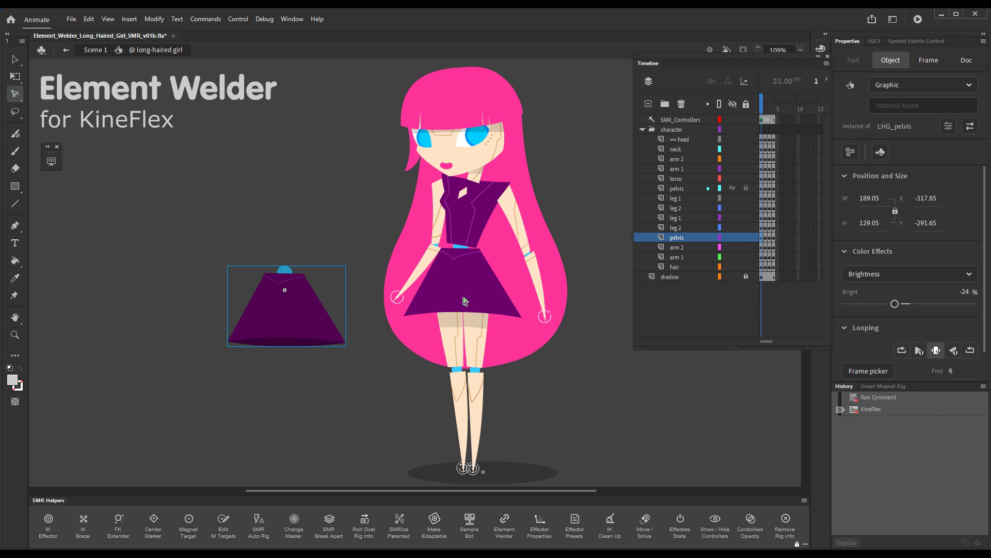
{"action": "key", "text": "ctrl+alt+w"}
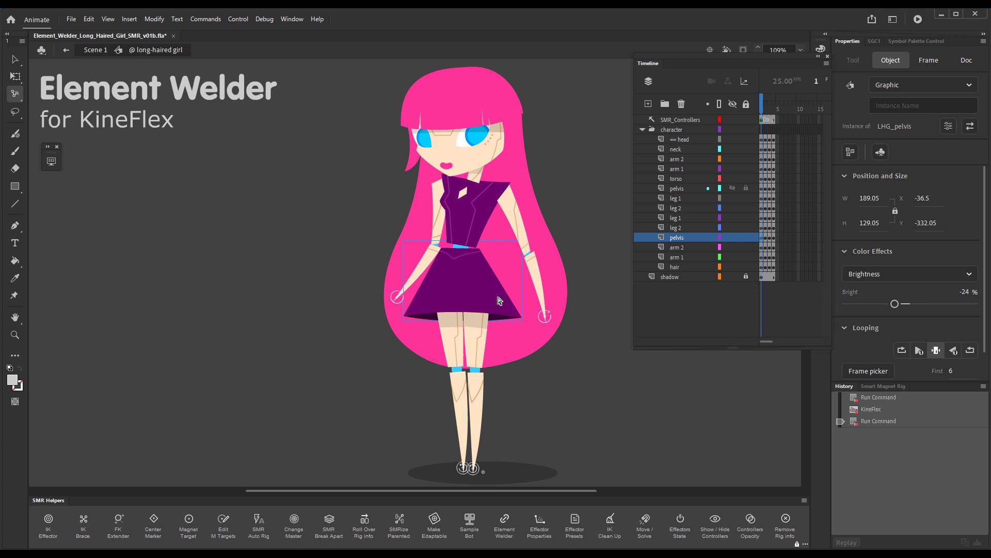
{"action": "left_click_drag", "start_coordinate": [502, 301], "coordinate": [477, 320]}
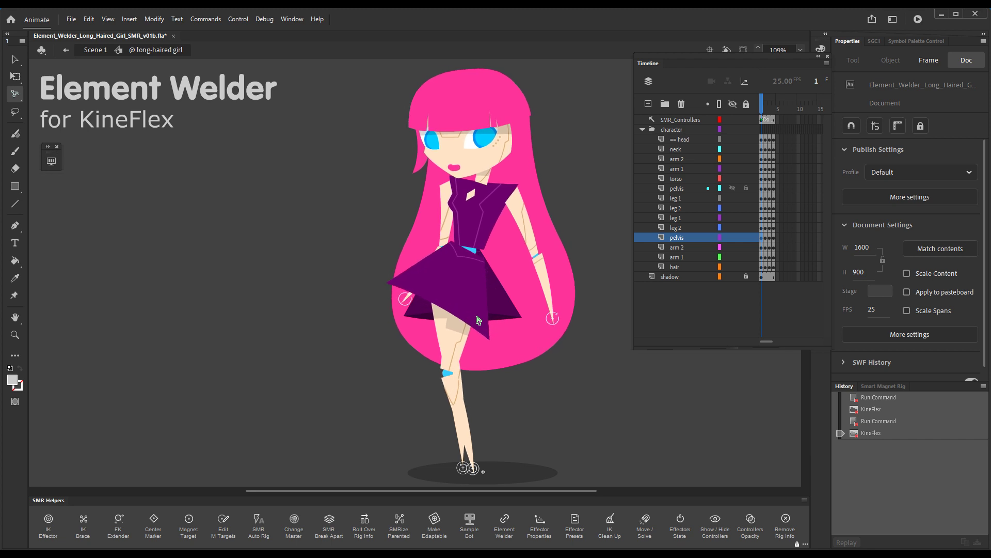
{"action": "mouse_move", "coordinate": [478, 320]}
{"action": "left_mouse_down"}
{"action": "mouse_move", "coordinate": [510, 289]}
{"action": "mouse_move", "coordinate": [485, 321]}
{"action": "left_mouse_up"}
{"action": "left_click", "coordinate": [485, 323], "text": "ctrl"}
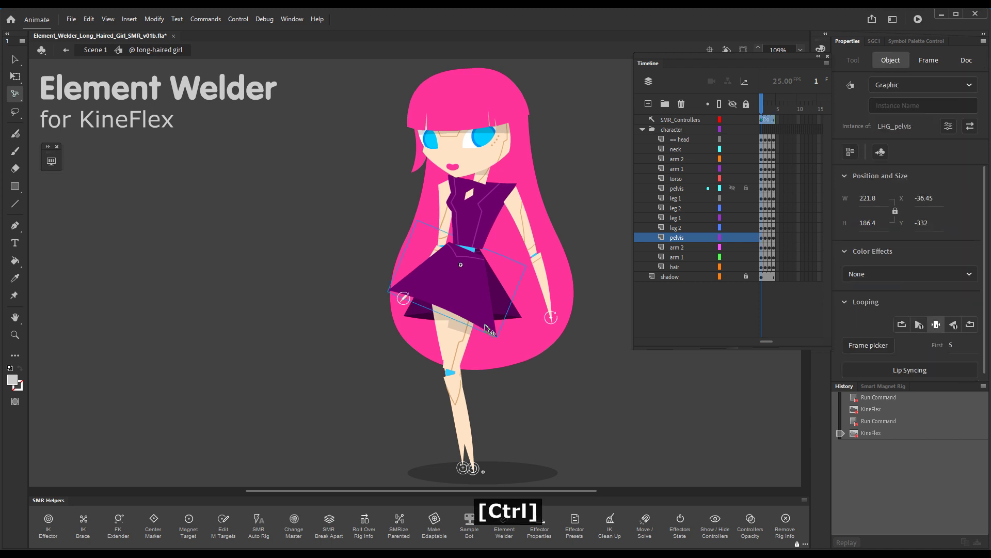
{"action": "key", "text": "ctrl+z"}
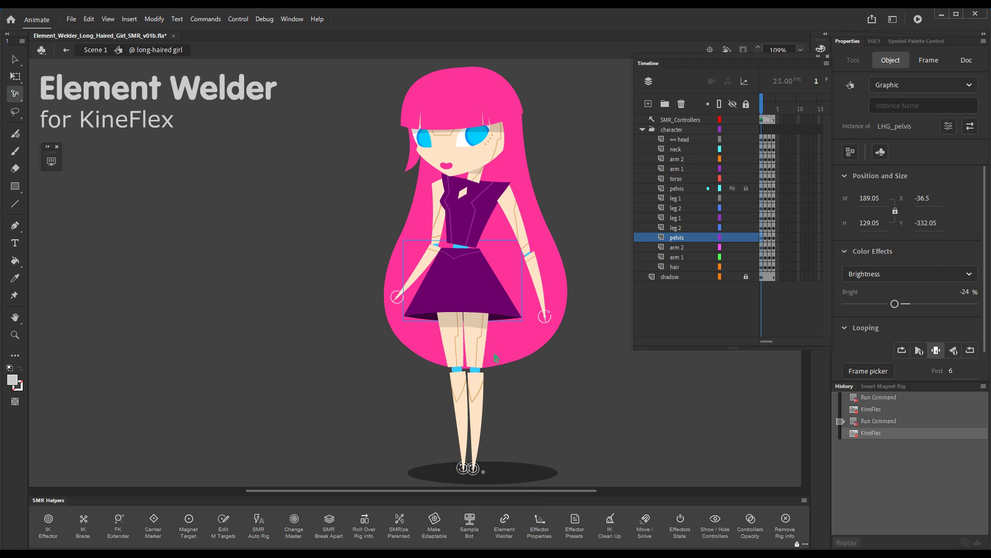
Weld the pelvis-and-skirt symbol to its parent with Element Welder, processing its 4 keyframes
{"action": "key", "text": "v"}
{"action": "left_click", "coordinate": [531, 400]}
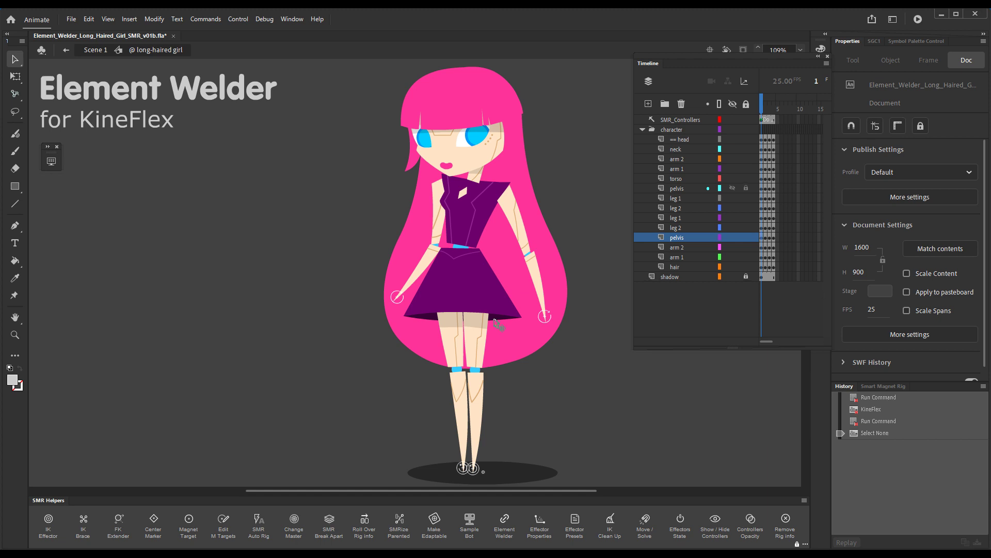
{"action": "left_click", "coordinate": [496, 321]}
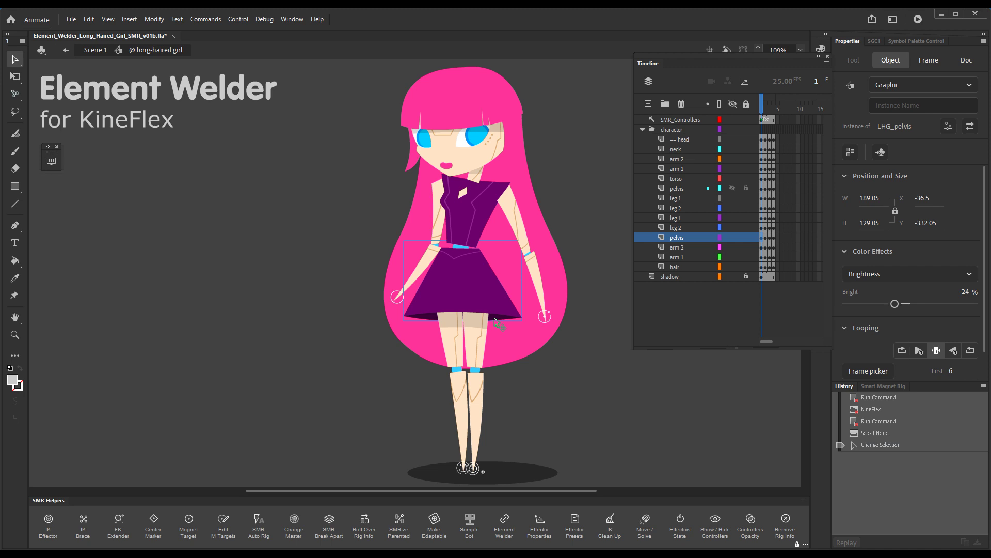
{"action": "left_click", "coordinate": [513, 519]}
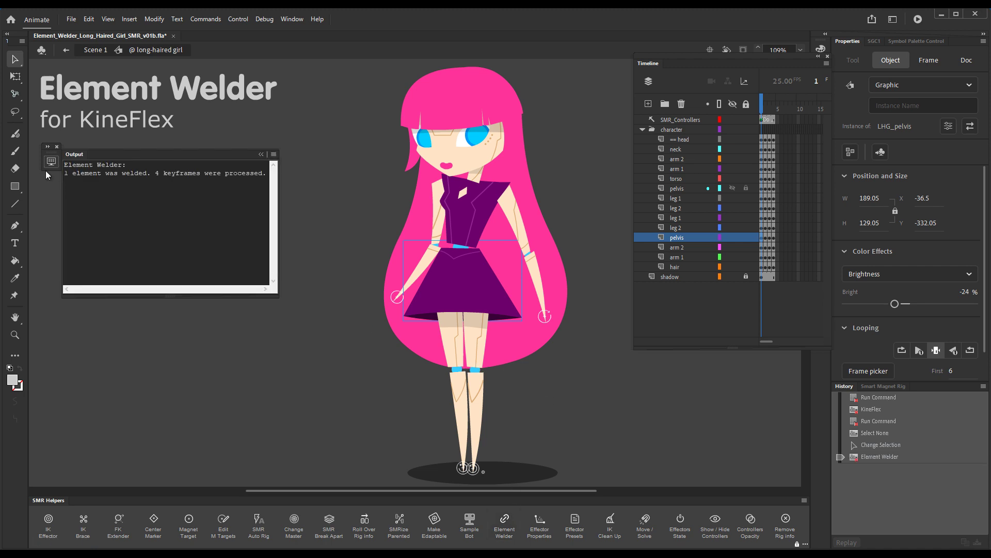
{"action": "left_click", "coordinate": [556, 382]}
{"action": "key", "text": "g"}
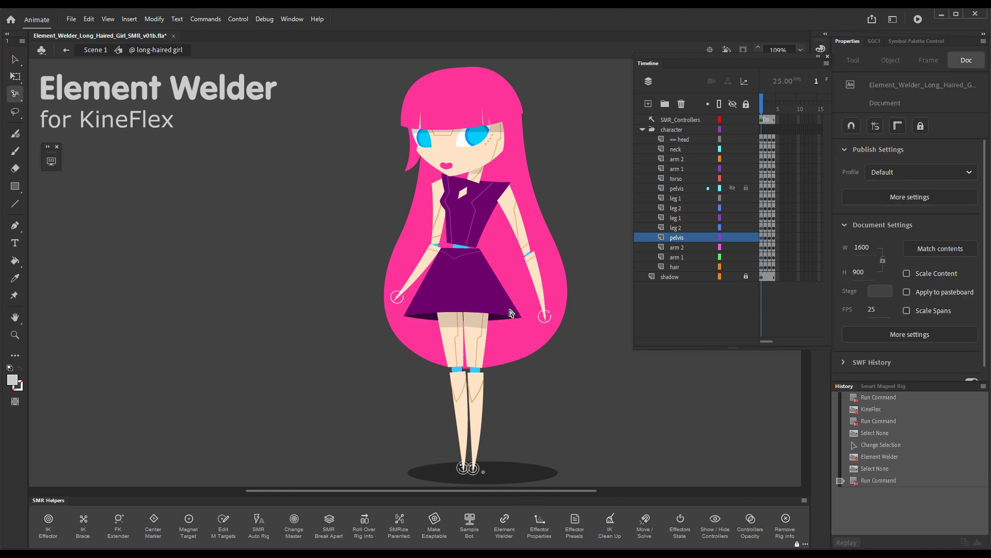
{"action": "mouse_move", "coordinate": [510, 313]}
{"action": "left_mouse_down"}
{"action": "mouse_move", "coordinate": [492, 324]}
{"action": "mouse_move", "coordinate": [516, 292]}
{"action": "mouse_move", "coordinate": [486, 325]}
{"action": "mouse_move", "coordinate": [520, 295]}
{"action": "mouse_move", "coordinate": [491, 330]}
{"action": "mouse_move", "coordinate": [520, 305]}
{"action": "mouse_move", "coordinate": [516, 317]}
{"action": "left_mouse_up"}
{"action": "key", "text": "ctrl+z"}
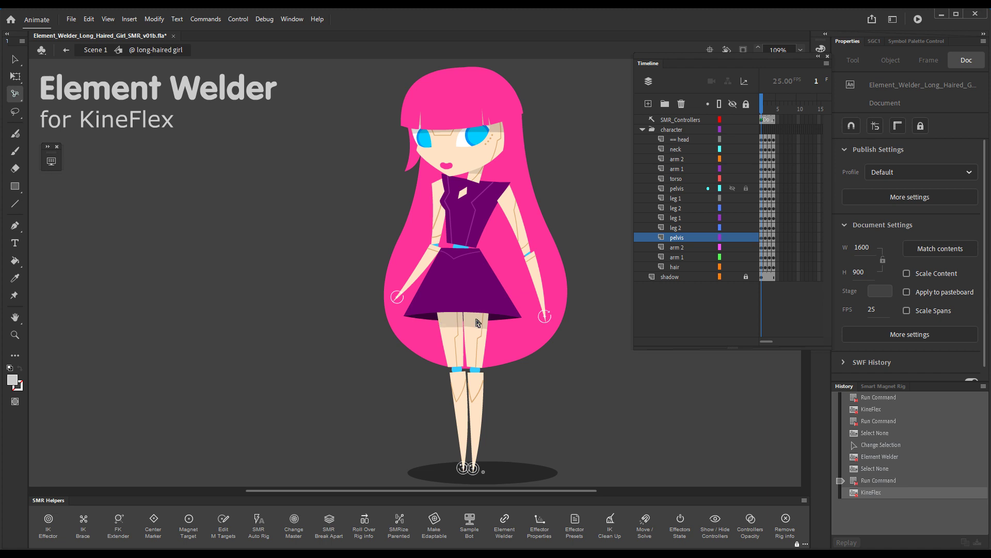
{"action": "left_click", "coordinate": [479, 467]}
{"action": "mouse_move", "coordinate": [479, 466]}
{"action": "left_mouse_down"}
{"action": "mouse_move", "coordinate": [459, 454]}
{"action": "mouse_move", "coordinate": [516, 408]}
{"action": "mouse_move", "coordinate": [599, 393]}
{"action": "mouse_move", "coordinate": [622, 375]}
{"action": "mouse_move", "coordinate": [537, 465]}
{"action": "mouse_move", "coordinate": [522, 473]}
{"action": "mouse_move", "coordinate": [516, 464]}
{"action": "mouse_move", "coordinate": [563, 454]}
{"action": "mouse_move", "coordinate": [534, 432]}
{"action": "mouse_move", "coordinate": [459, 457]}
{"action": "mouse_move", "coordinate": [514, 470]}
{"action": "mouse_move", "coordinate": [480, 471]}
{"action": "left_mouse_up"}
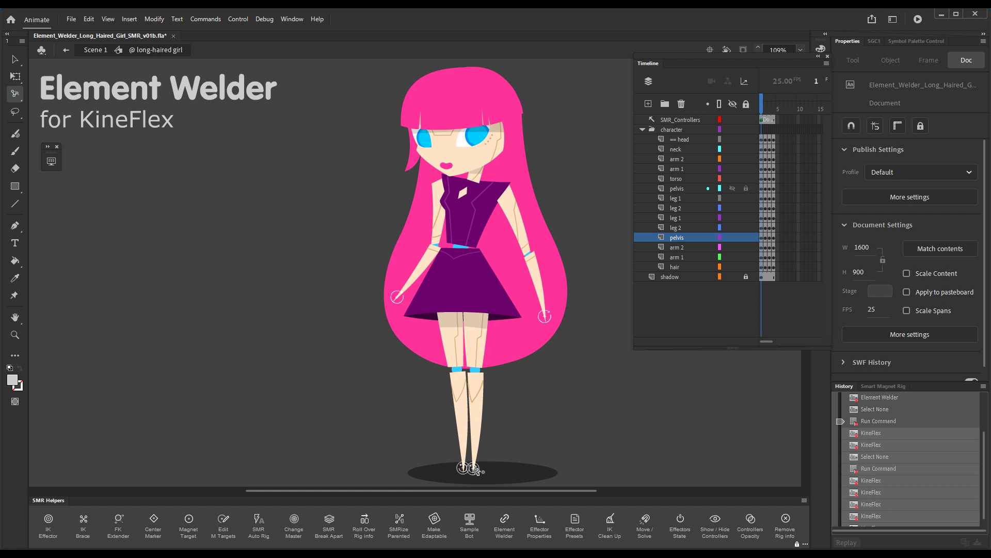
Balance the girl on one leg, torso shifted left, right foot raised and kicked out
{"action": "left_click_drag", "start_coordinate": [474, 467], "coordinate": [486, 439]}
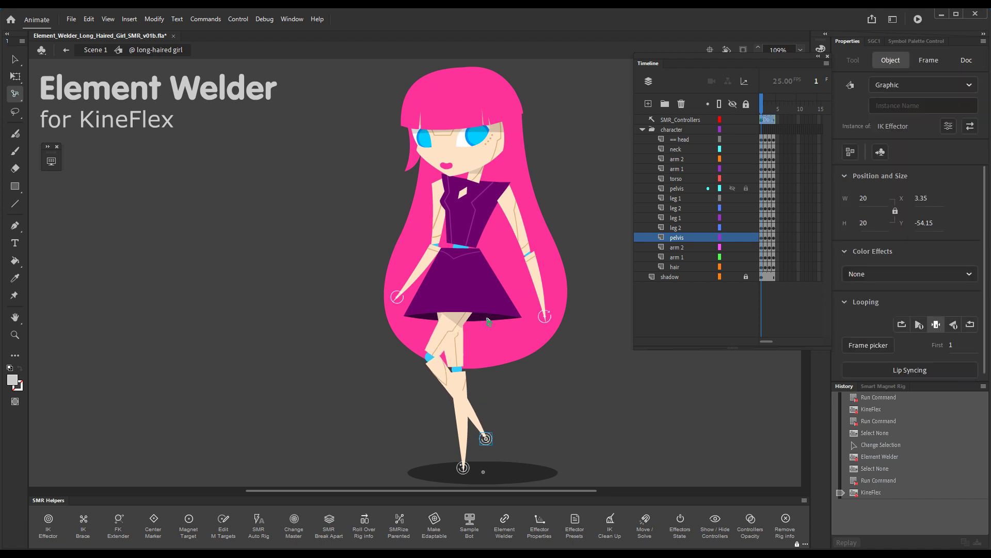
{"action": "key", "text": "shift"}
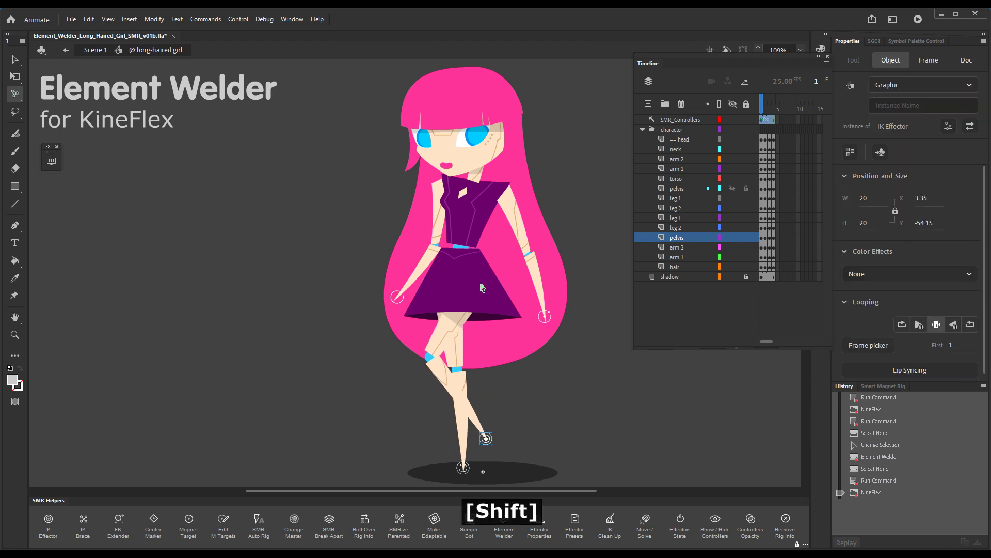
{"action": "left_click_drag", "start_coordinate": [481, 287], "coordinate": [469, 289], "text": "shift"}
{"action": "mouse_move", "coordinate": [479, 195]}
{"action": "left_mouse_down", "text": "shift"}
{"action": "mouse_move", "coordinate": [470, 193]}
{"action": "mouse_move", "coordinate": [488, 194]}
{"action": "mouse_move", "coordinate": [480, 198]}
{"action": "left_mouse_up", "text": "shift"}
{"action": "left_click_drag", "start_coordinate": [485, 439], "coordinate": [562, 392]}
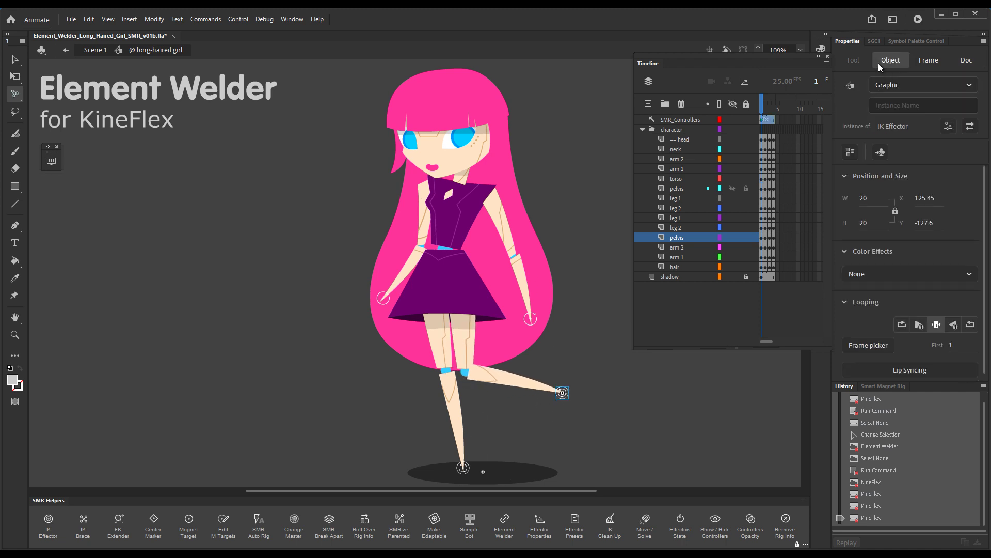
{"action": "left_click", "coordinate": [874, 42]}
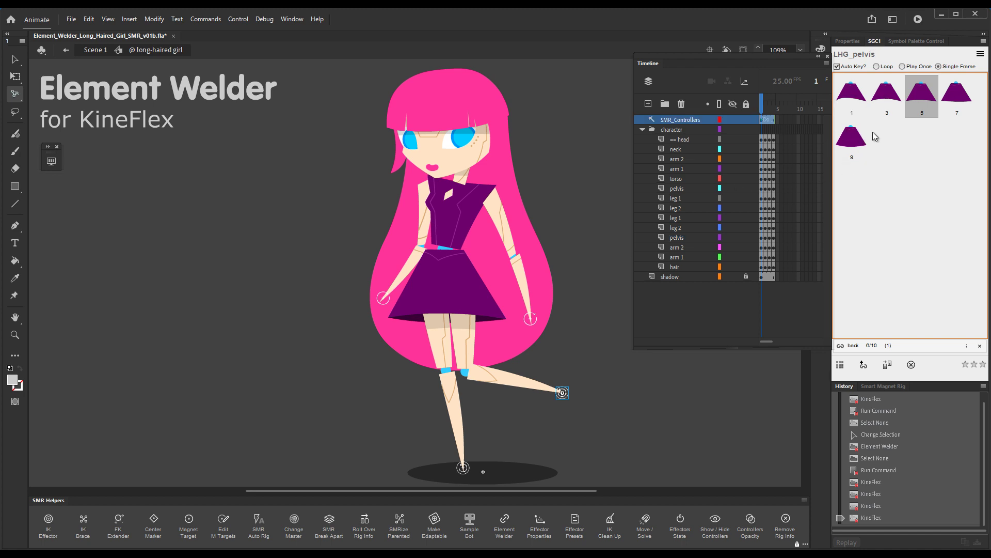
{"action": "left_click", "coordinate": [884, 101]}
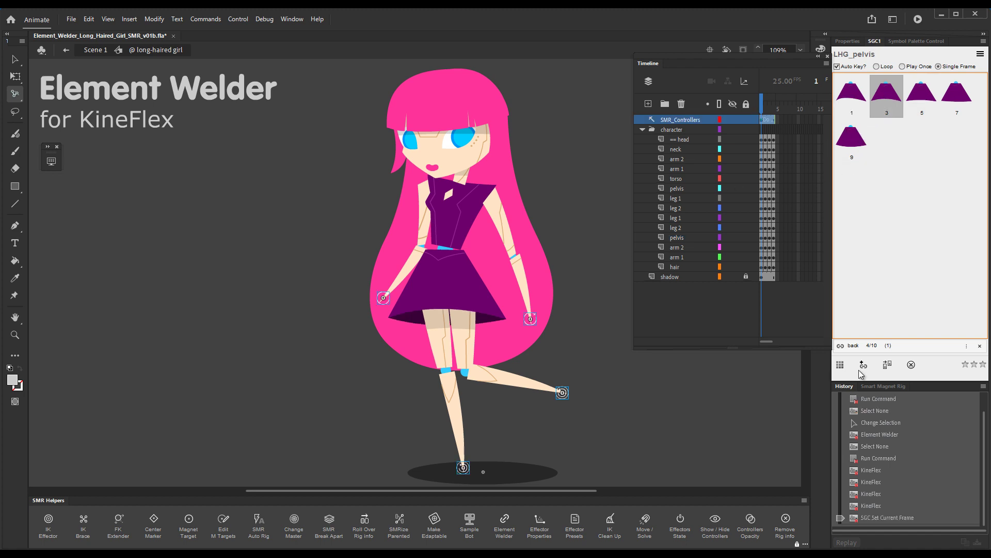
{"action": "left_click", "coordinate": [920, 103]}
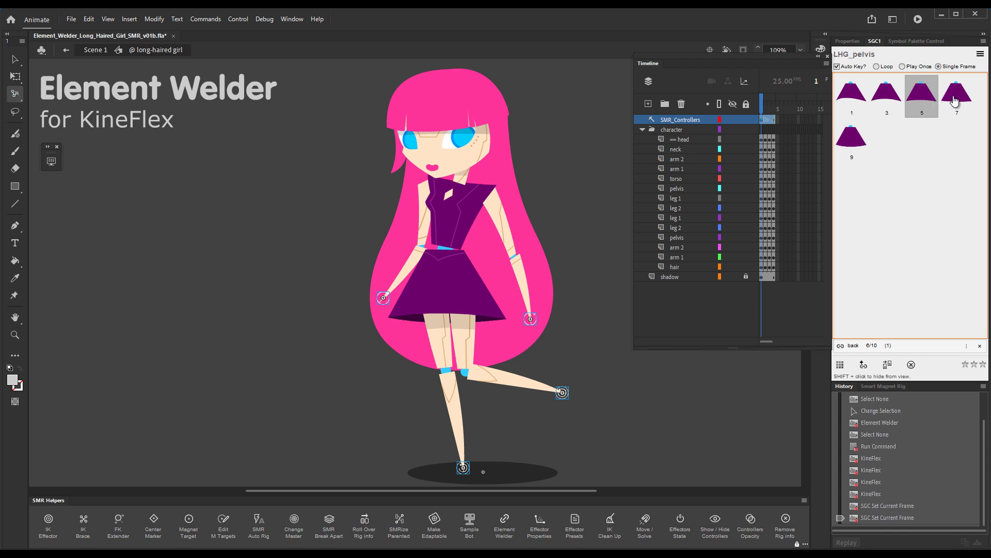
{"action": "left_click", "coordinate": [954, 101]}
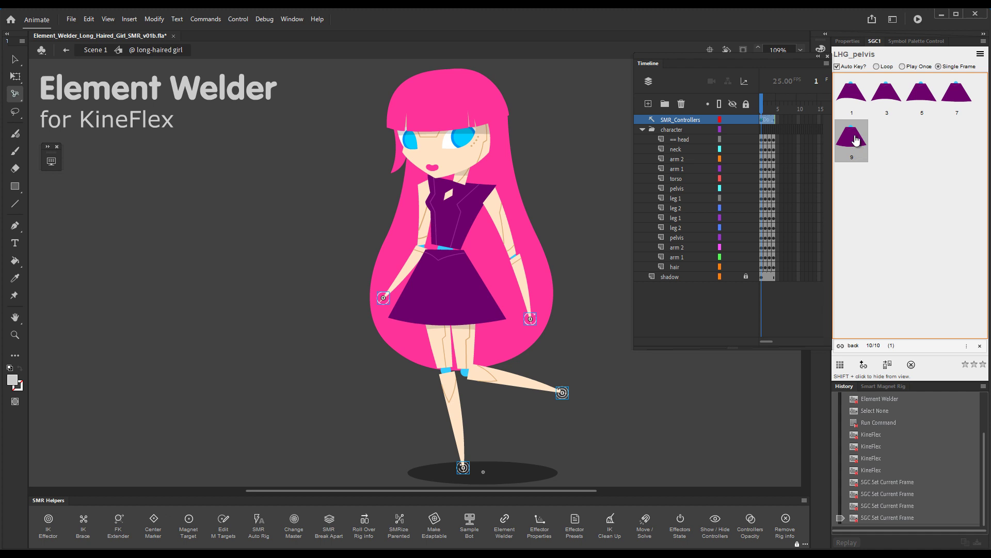
{"action": "left_click", "coordinate": [850, 101]}
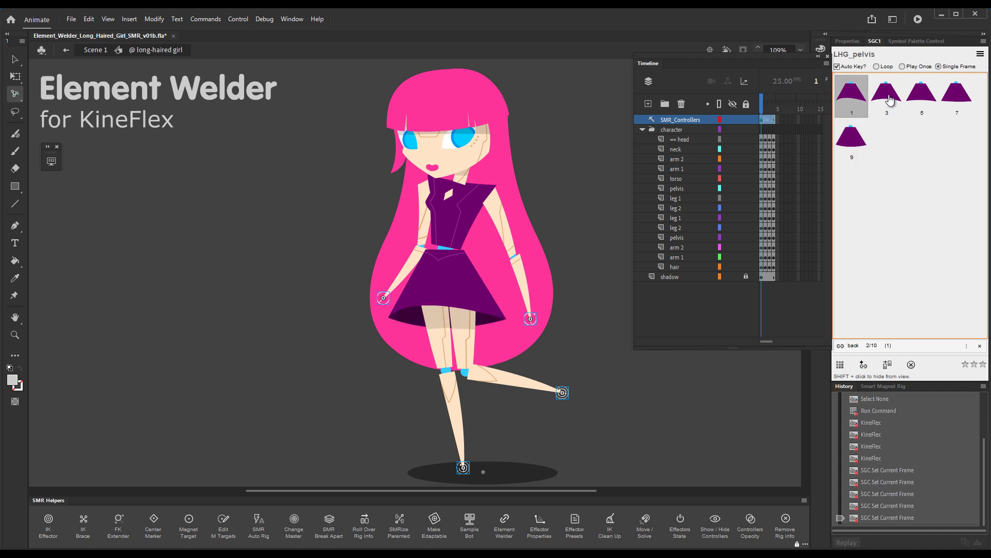
{"action": "left_click", "coordinate": [889, 101]}
{"action": "left_click", "coordinate": [921, 101]}
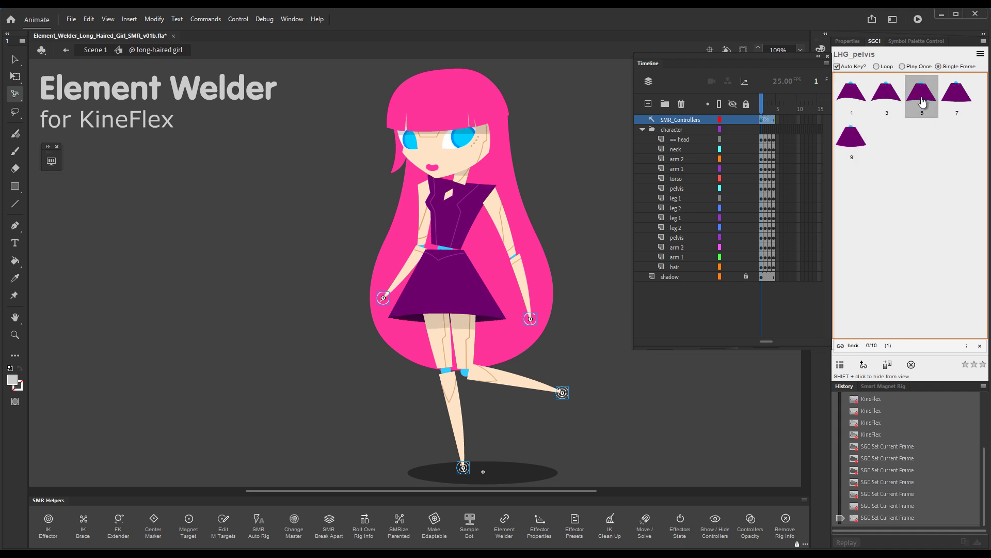
{"action": "left_click", "coordinate": [953, 104]}
{"action": "left_click", "coordinate": [853, 140]}
{"action": "left_click", "coordinate": [860, 101]}
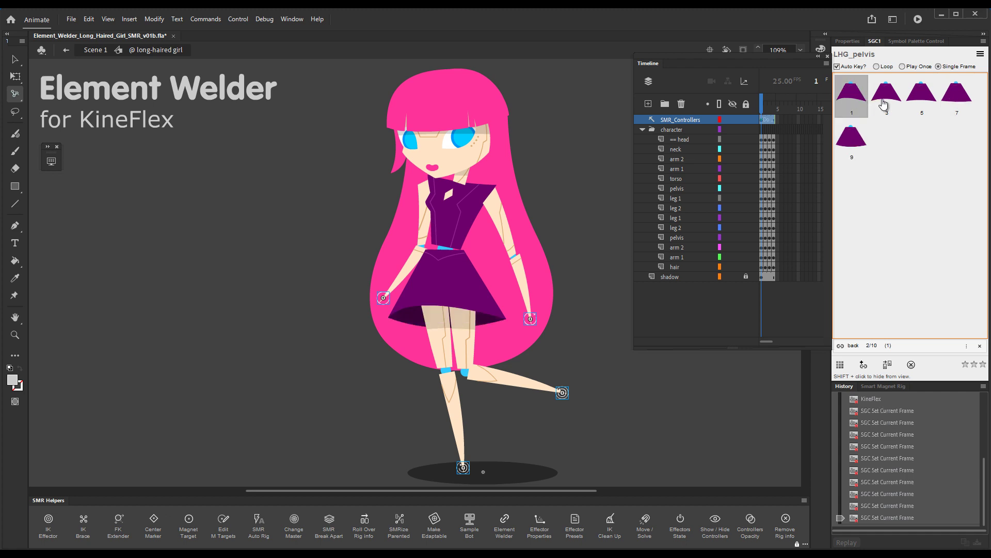
{"action": "left_click", "coordinate": [891, 100]}
{"action": "left_click", "coordinate": [921, 101]}
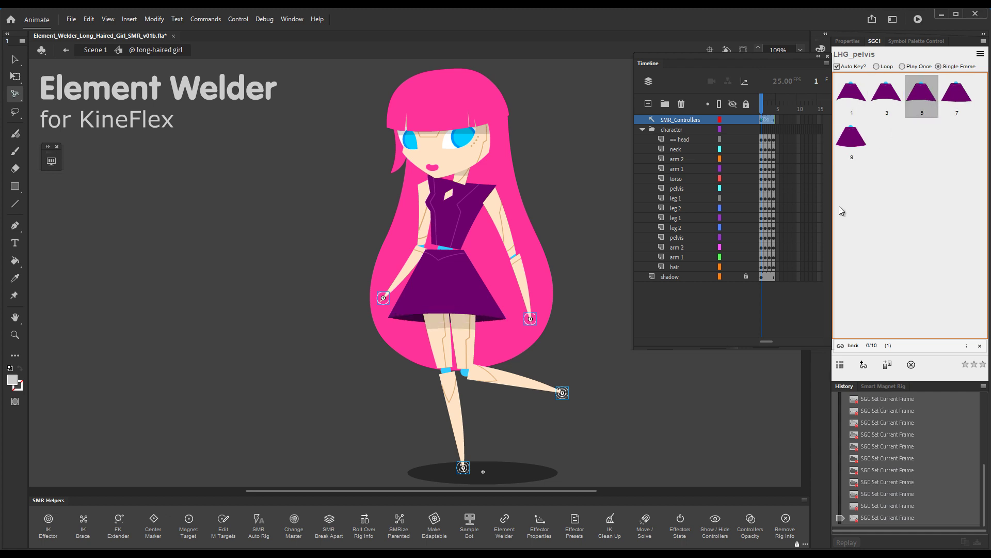
{"action": "left_click", "coordinate": [848, 41]}
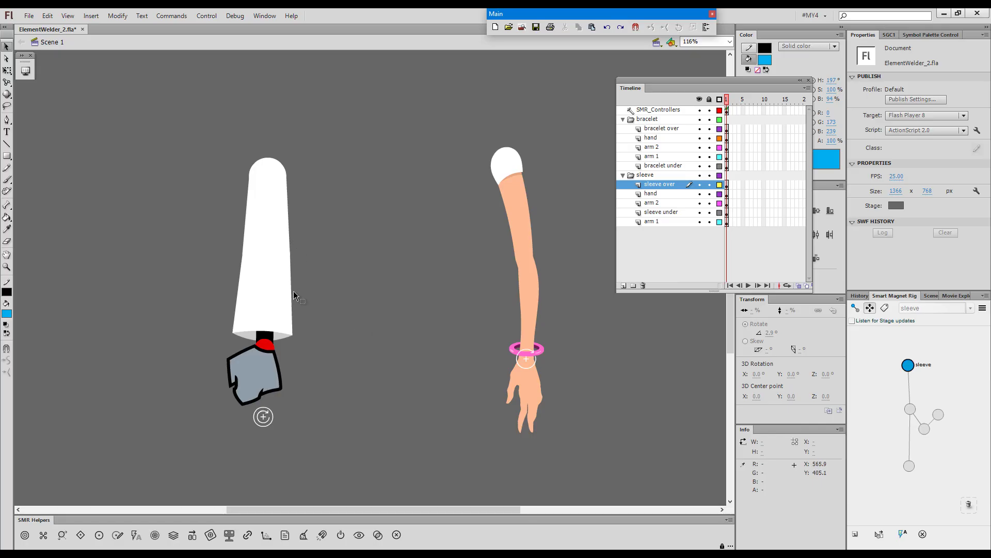
Pull the white sleeve, grey under-sleeve, grey hand and black lower arm apart
{"action": "left_click_drag", "start_coordinate": [277, 288], "coordinate": [362, 290]}
{"action": "left_click_drag", "start_coordinate": [248, 308], "coordinate": [156, 294]}
{"action": "left_click_drag", "start_coordinate": [264, 367], "coordinate": [329, 384]}
{"action": "left_click_drag", "start_coordinate": [260, 327], "coordinate": [221, 344]}
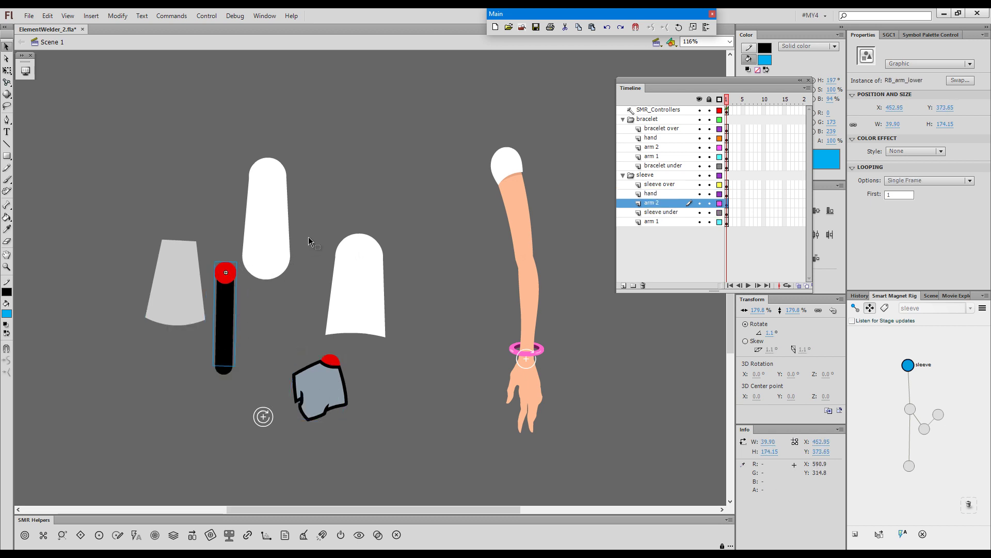
Inspect each sleeve arm part's symbol, then snap all the parts back into place
{"action": "left_click", "coordinate": [276, 227]}
{"action": "left_click", "coordinate": [228, 307]}
{"action": "left_click", "coordinate": [324, 395]}
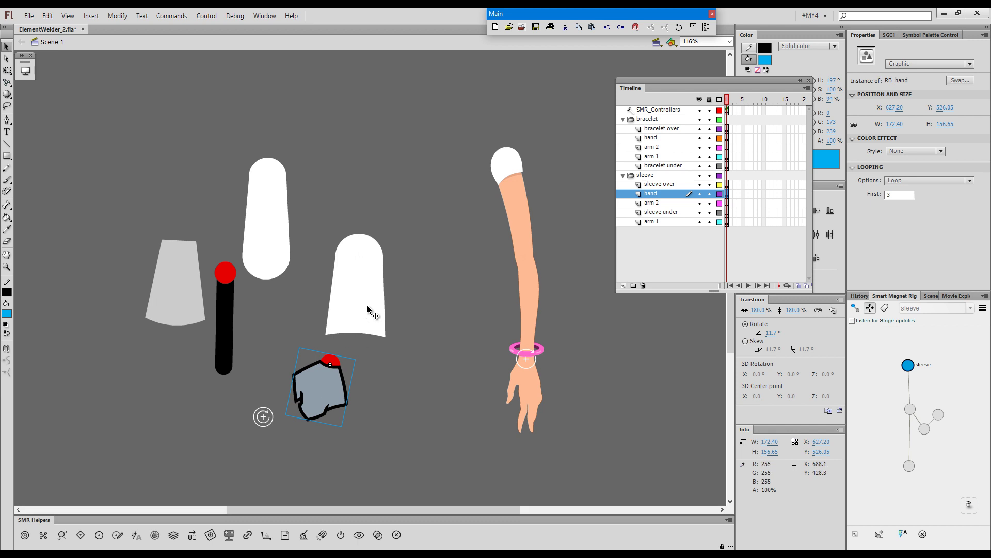
{"action": "left_click", "coordinate": [184, 295]}
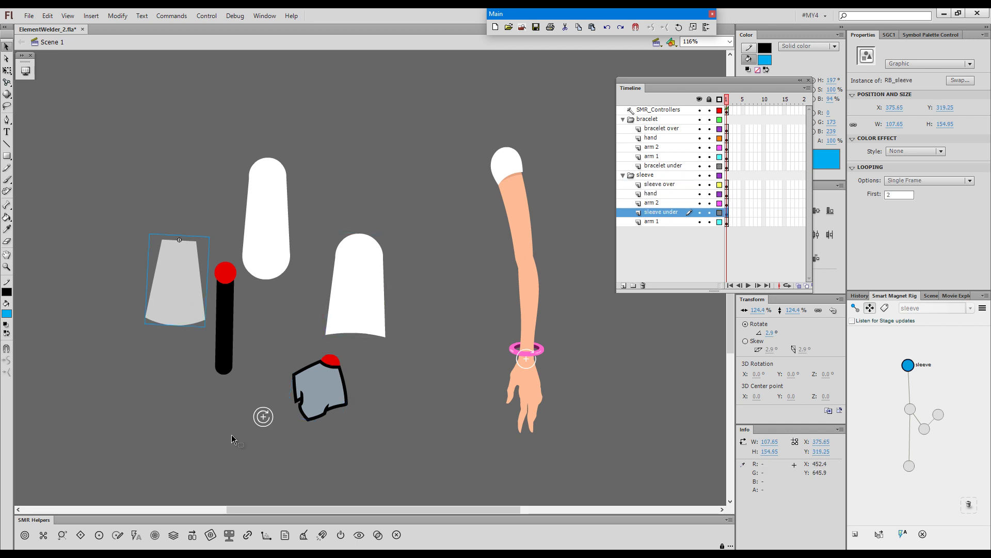
{"action": "left_click", "coordinate": [259, 195]}
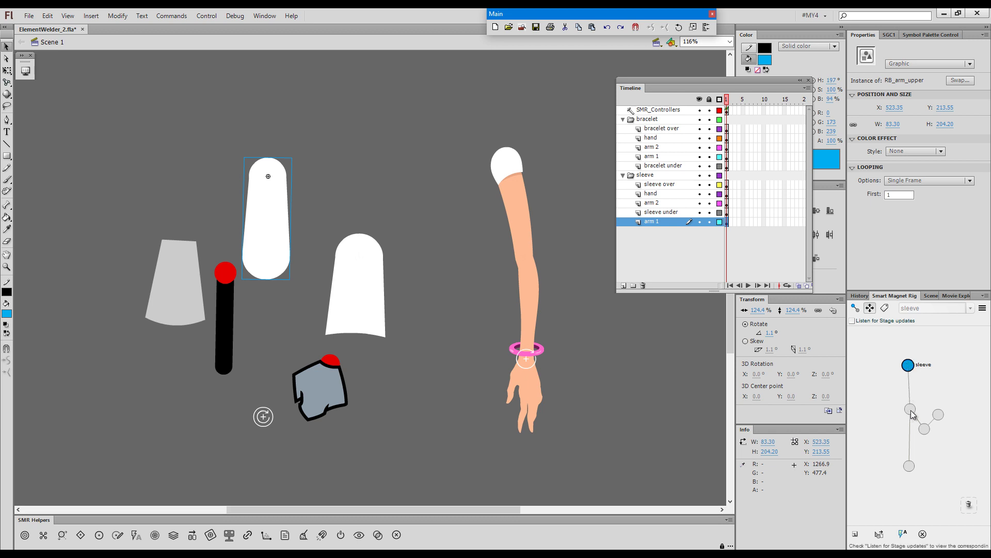
{"action": "left_click", "coordinate": [227, 305]}
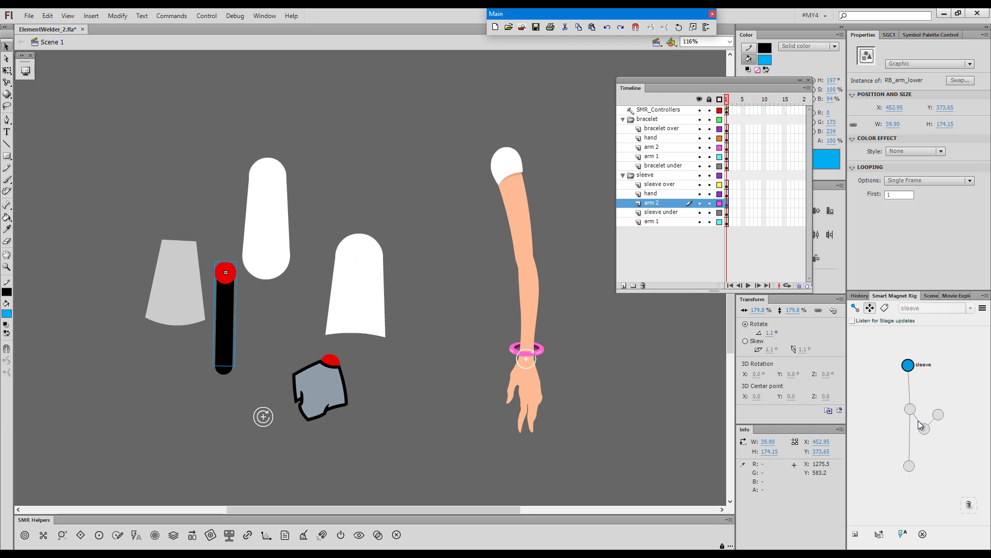
{"action": "left_click", "coordinate": [372, 310]}
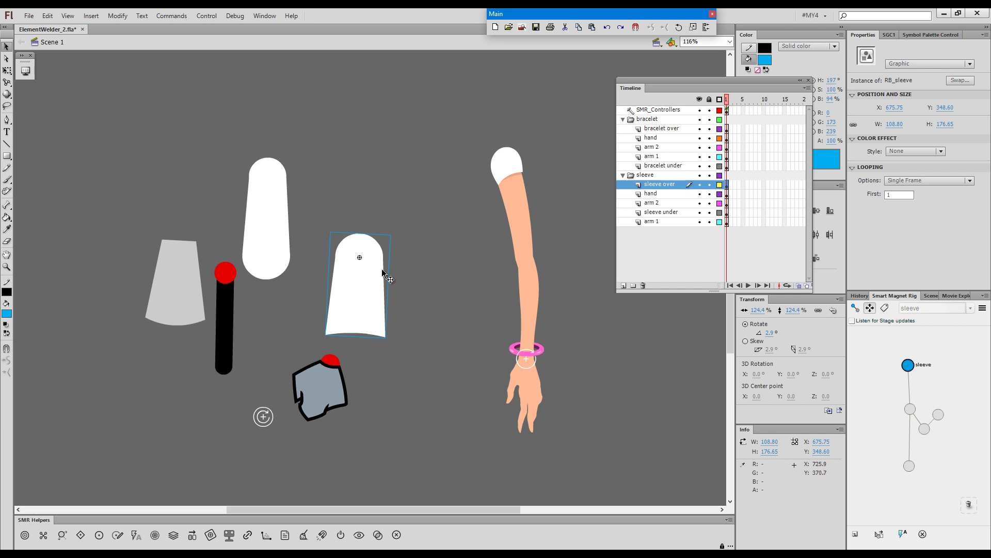
{"action": "left_click", "coordinate": [277, 239]}
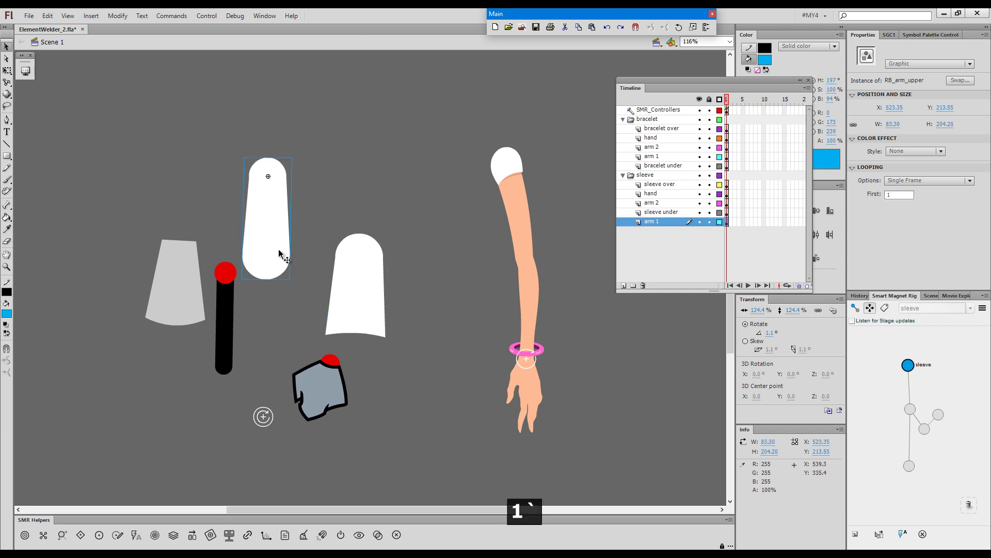
{"action": "key", "text": "grave"}
Raise the hand target and rotate the upper sleeve to bend the arm at the elbow
{"action": "left_click", "coordinate": [345, 263]}
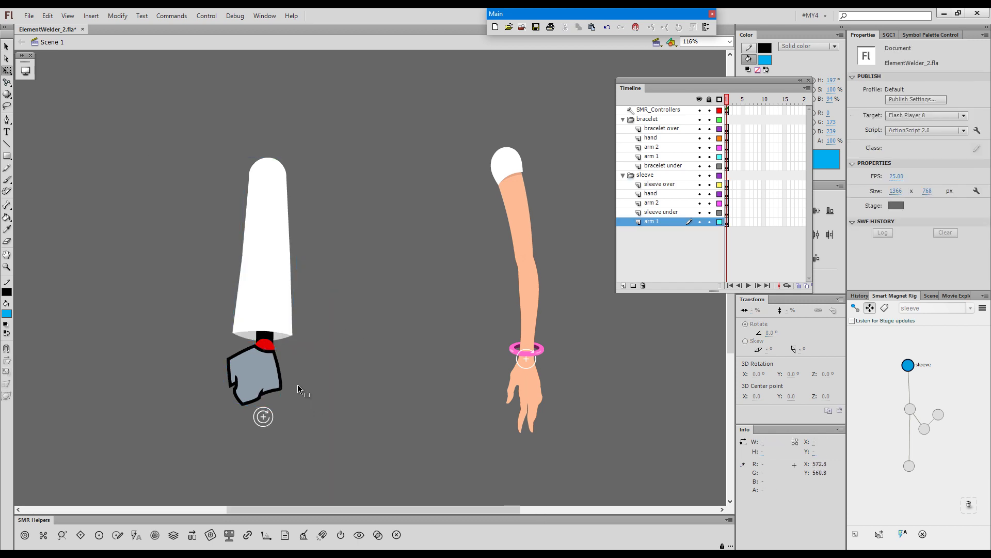
{"action": "key", "text": "g"}
{"action": "left_click_drag", "start_coordinate": [264, 415], "coordinate": [235, 269]}
{"action": "left_click", "coordinate": [232, 267]}
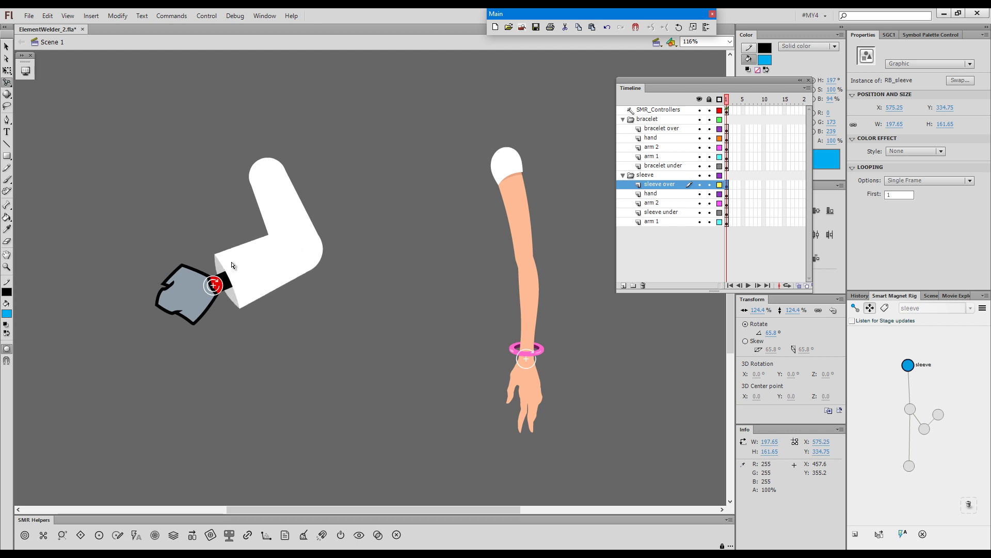
{"action": "left_click_drag", "start_coordinate": [239, 278], "coordinate": [219, 294]}
{"action": "left_click", "coordinate": [272, 288]}
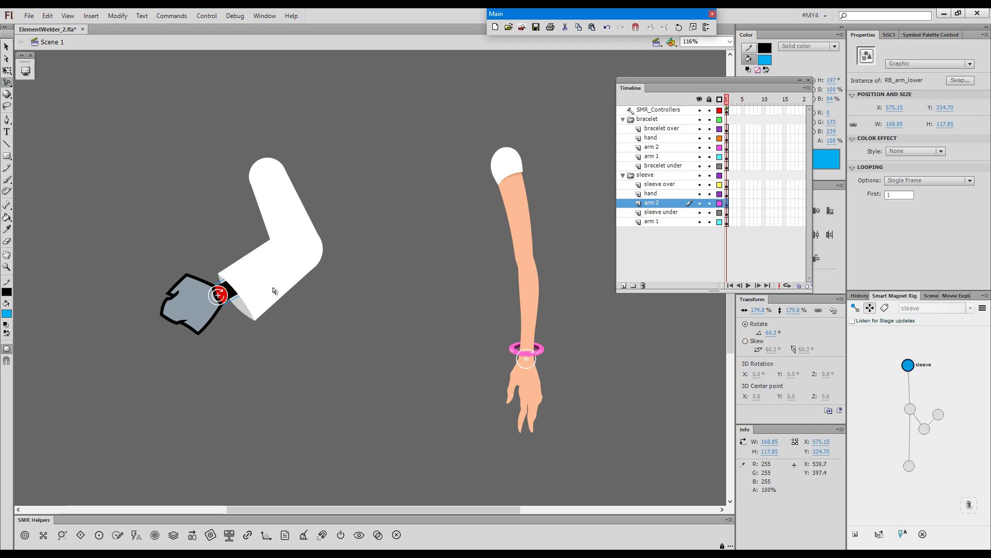
Stretch and rotate the grey under-sleeve, then snap it back behind the sleeve
{"action": "left_click_drag", "start_coordinate": [264, 284], "coordinate": [246, 378]}
{"action": "left_click", "coordinate": [247, 378]}
{"action": "left_click_drag", "start_coordinate": [284, 339], "coordinate": [418, 319]}
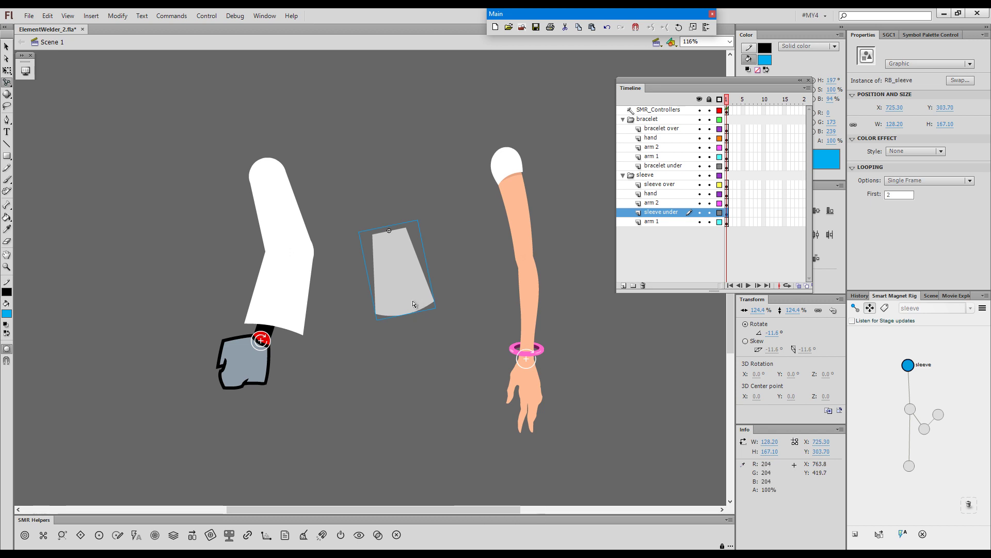
{"action": "mouse_move", "coordinate": [413, 302]}
{"action": "left_mouse_down"}
{"action": "mouse_move", "coordinate": [436, 304]}
{"action": "mouse_move", "coordinate": [425, 309]}
{"action": "left_mouse_up"}
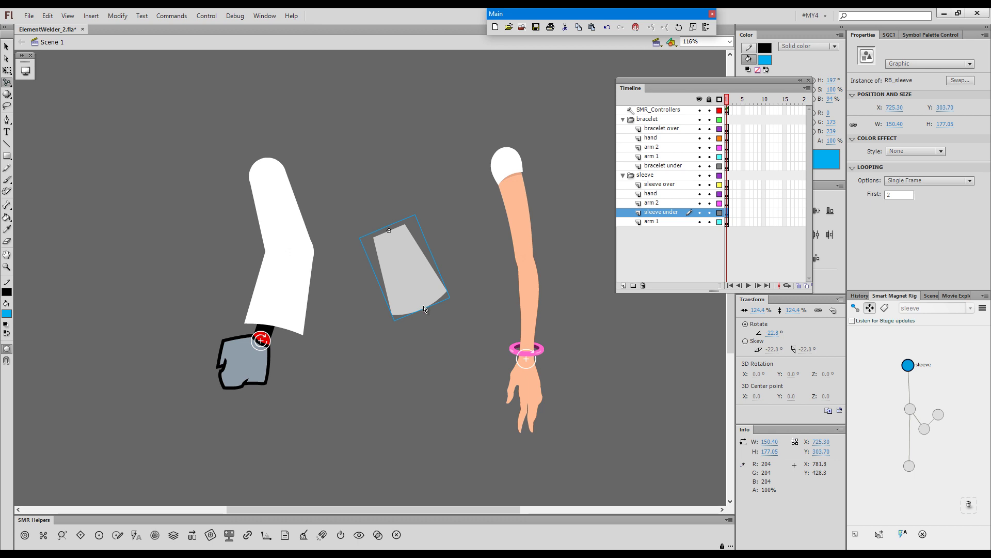
{"action": "key", "text": "grave"}
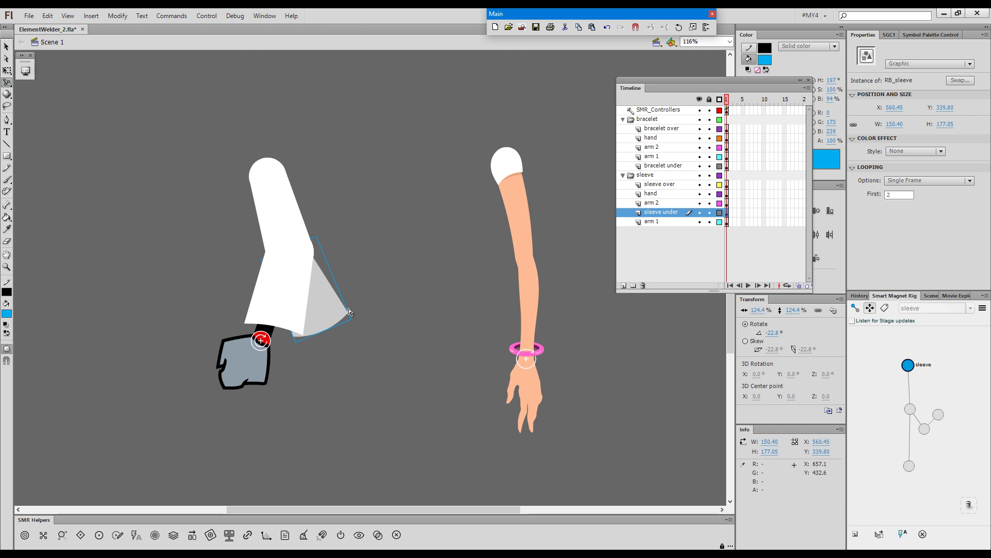
{"action": "key", "text": "grave"}
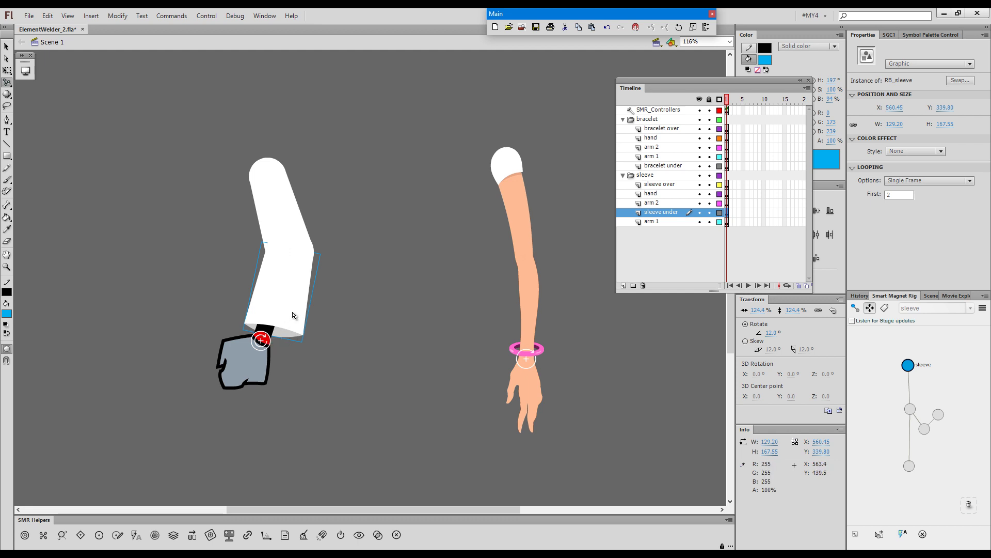
Swing the lower sleeve back down and realign the sleeve pieces with the lower arm
{"action": "left_click_drag", "start_coordinate": [293, 322], "coordinate": [247, 299]}
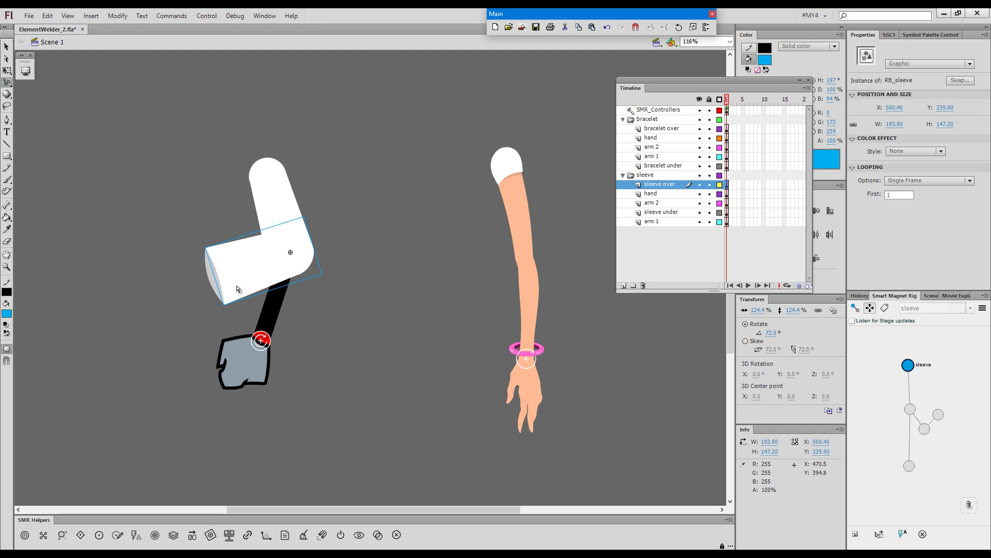
{"action": "key", "text": "1"}
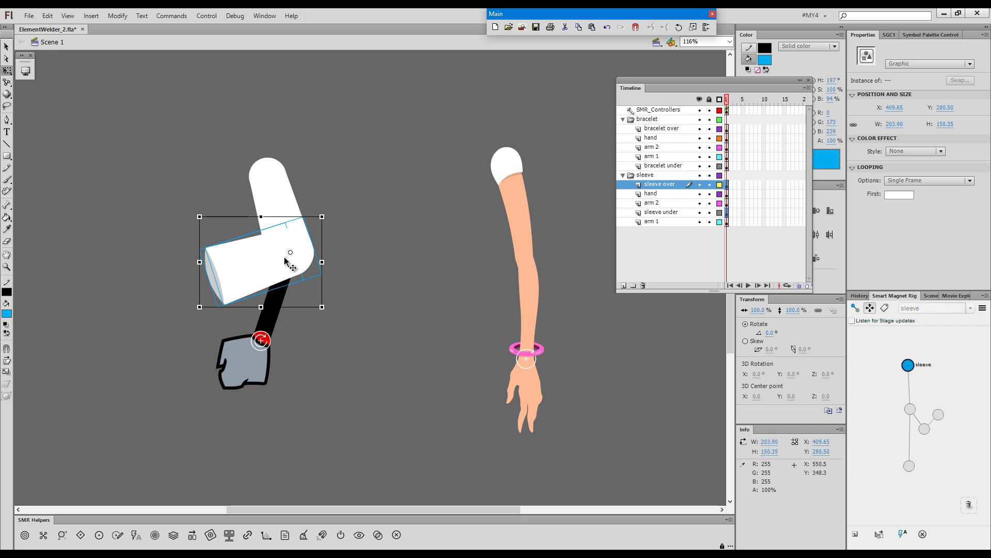
{"action": "key", "text": "grave"}
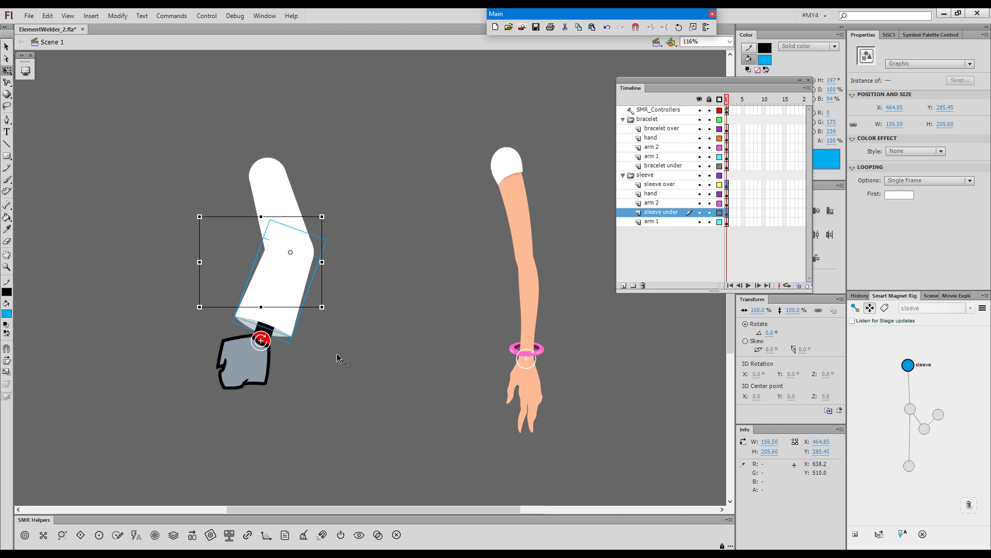
{"action": "left_click", "coordinate": [342, 357]}
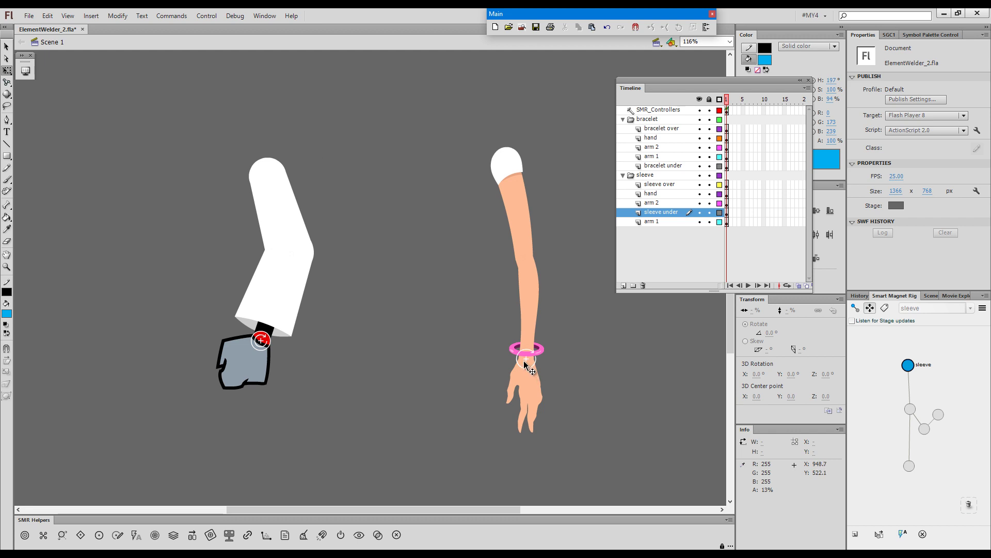
Swing the bare arm left and pull the two bracelet halves off the wrist, rotating the upper arc
{"action": "key", "text": "g"}
{"action": "left_click_drag", "start_coordinate": [528, 365], "coordinate": [423, 365]}
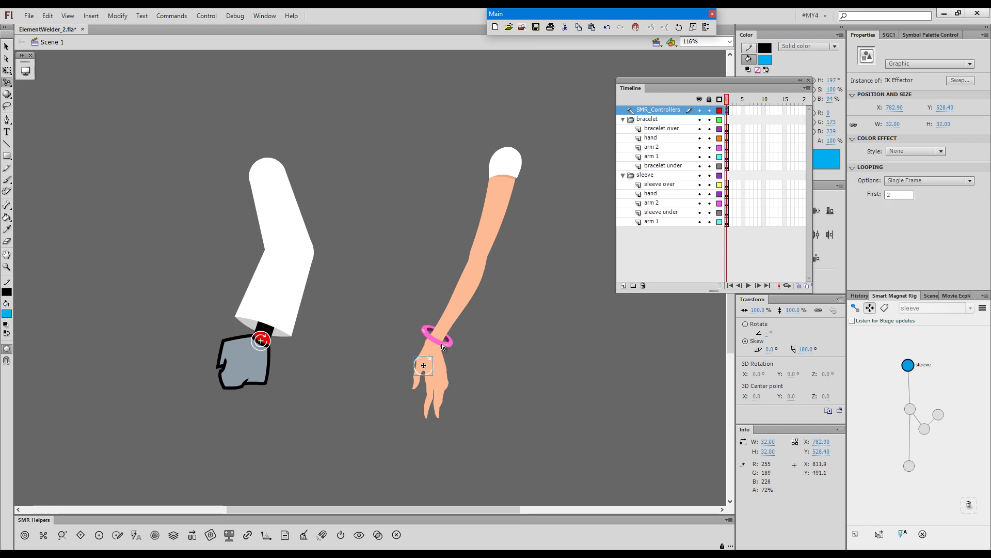
{"action": "left_click_drag", "start_coordinate": [443, 347], "coordinate": [553, 297], "text": "shift"}
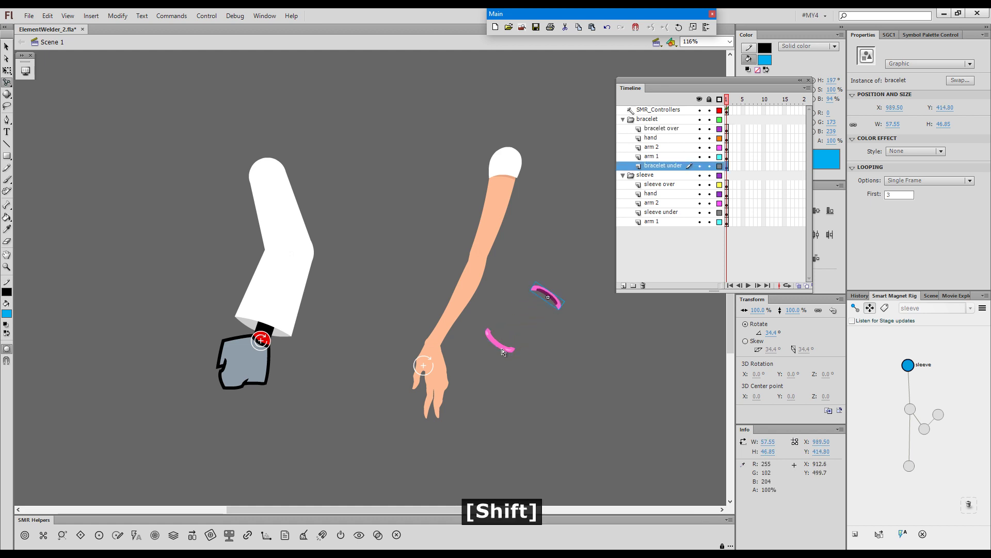
{"action": "mouse_move", "coordinate": [500, 346]}
{"action": "left_mouse_down"}
{"action": "mouse_move", "coordinate": [511, 351]}
{"action": "mouse_move", "coordinate": [497, 364]}
{"action": "left_mouse_up"}
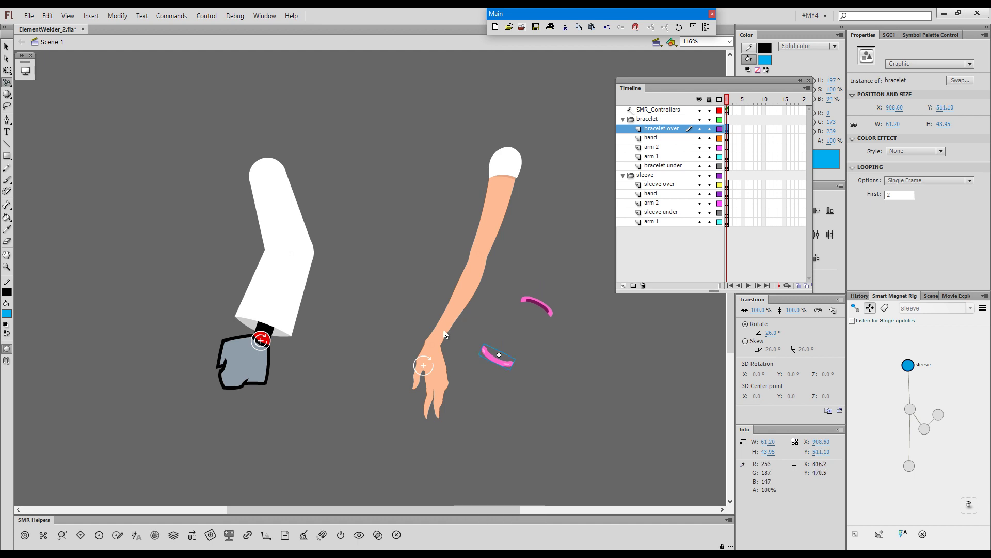
{"action": "left_click_drag", "start_coordinate": [551, 310], "coordinate": [545, 324]}
Snap the bracelet halves together and back around the wrist with Free Transform
{"action": "left_click", "coordinate": [544, 322]}
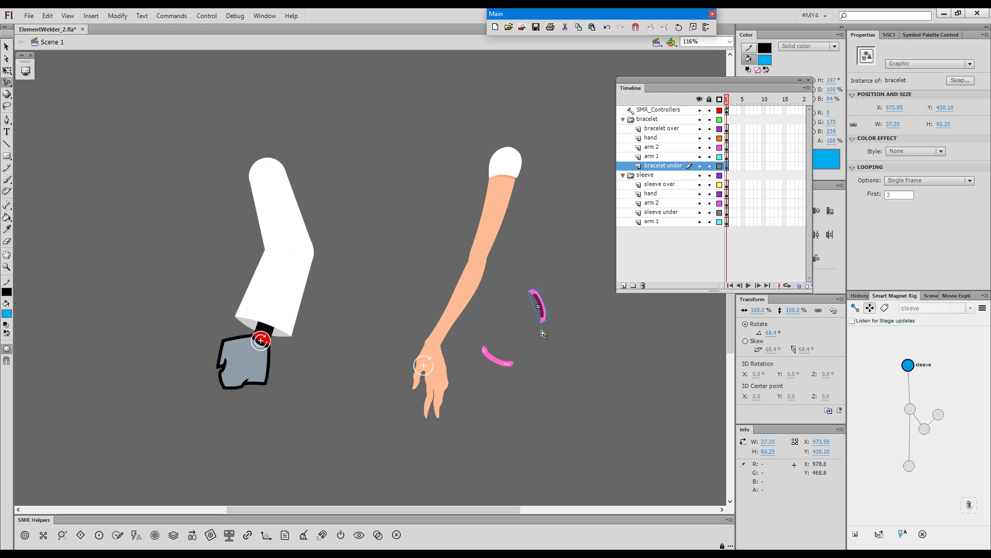
{"action": "key", "text": "grave"}
{"action": "key", "text": "grave"}
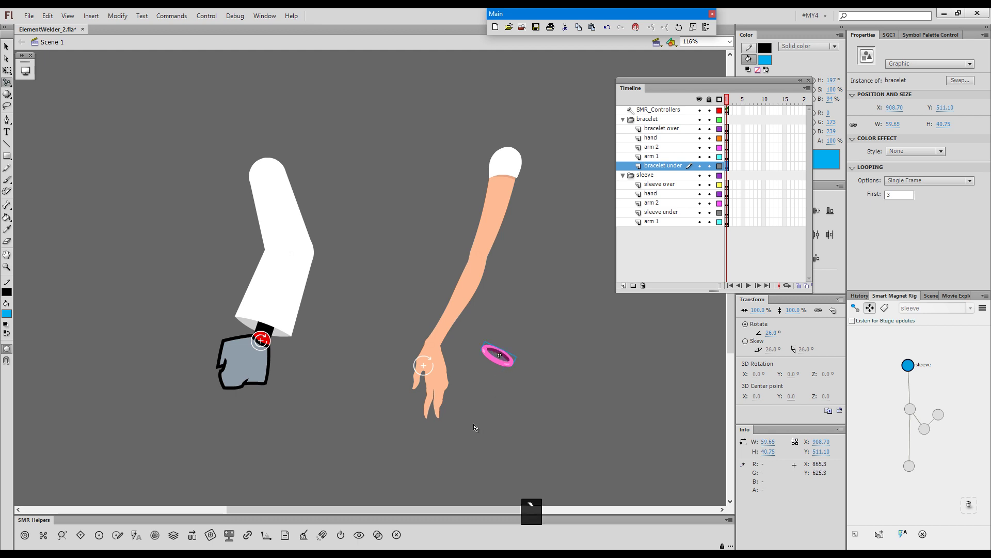
{"action": "left_click", "coordinate": [496, 365]}
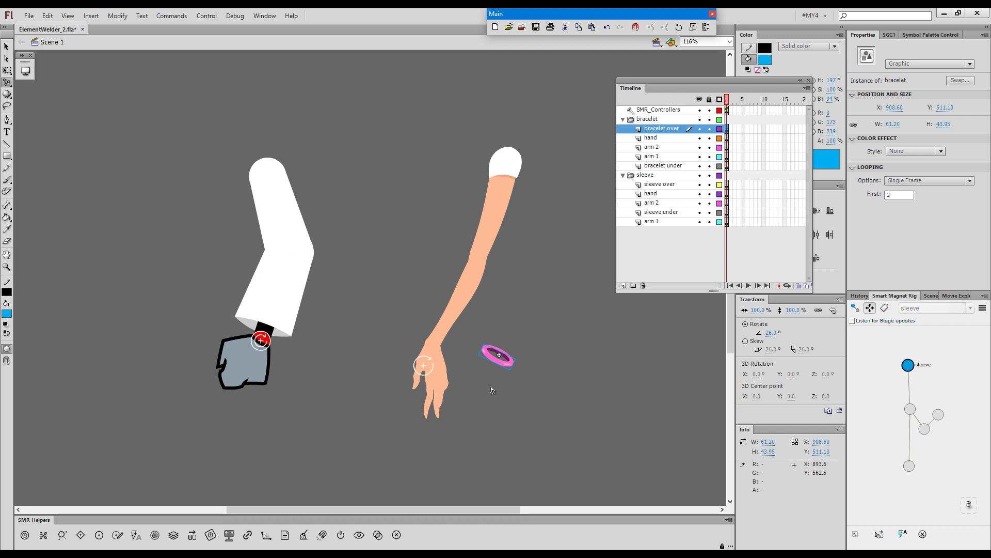
{"action": "key", "text": "1"}
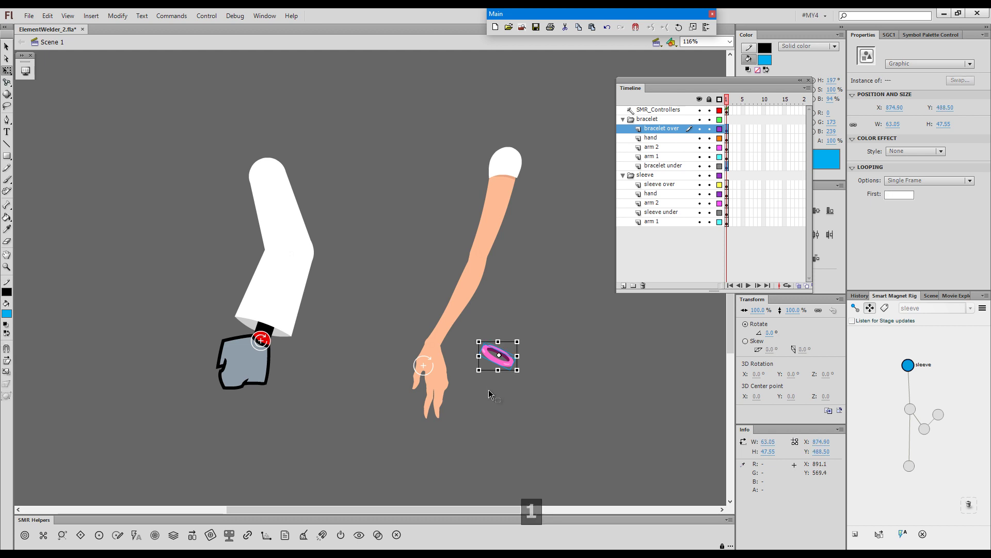
{"action": "key", "text": "grave"}
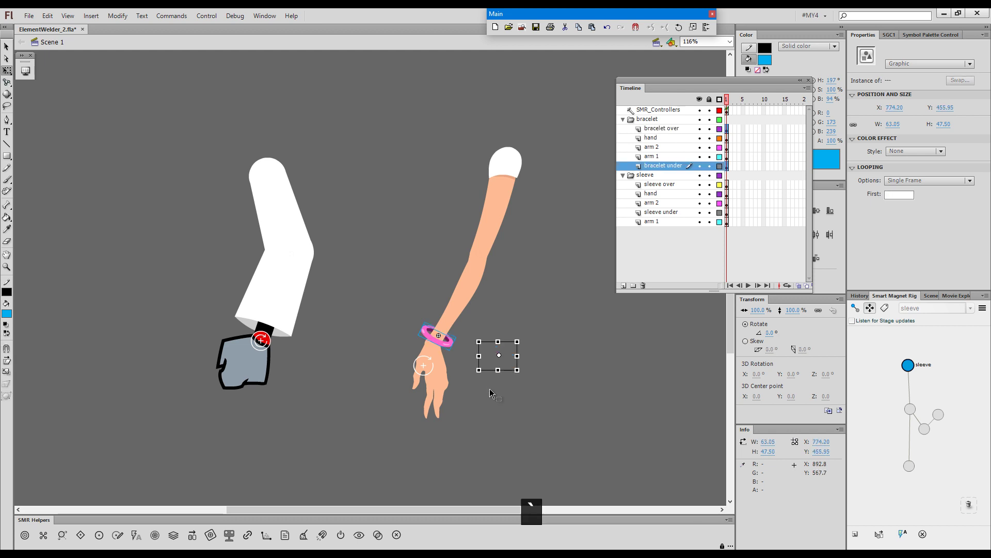
{"action": "left_click", "coordinate": [506, 406]}
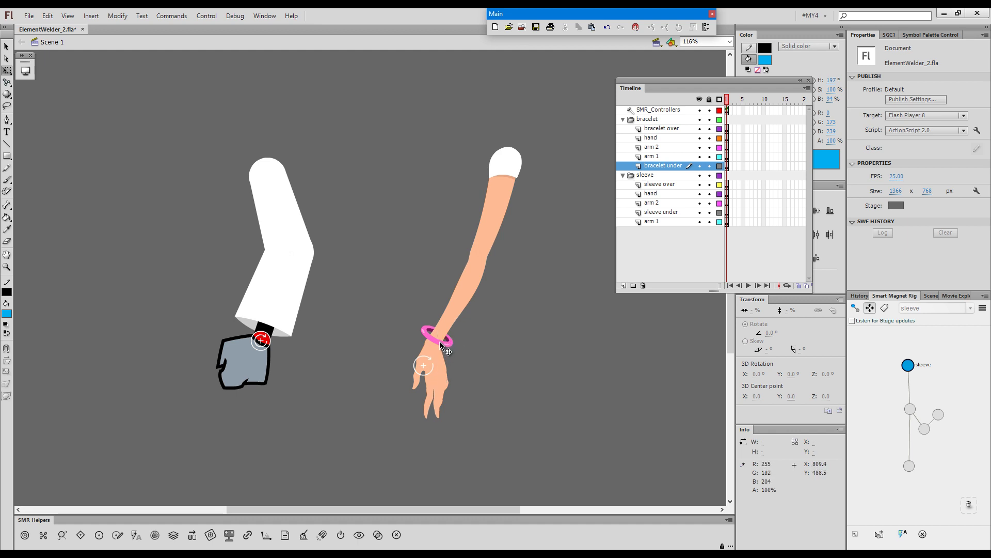
Slide the pink bracelet along the forearm, then swing the bare arm straight down by its hand
{"action": "key", "text": "g"}
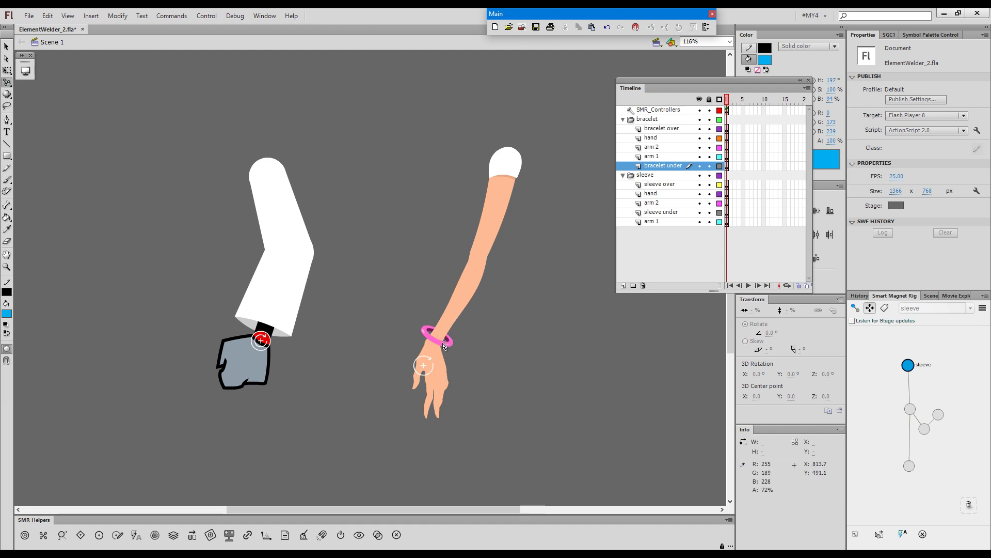
{"action": "left_click_drag", "start_coordinate": [444, 347], "coordinate": [390, 331]}
{"action": "left_click", "coordinate": [376, 335]}
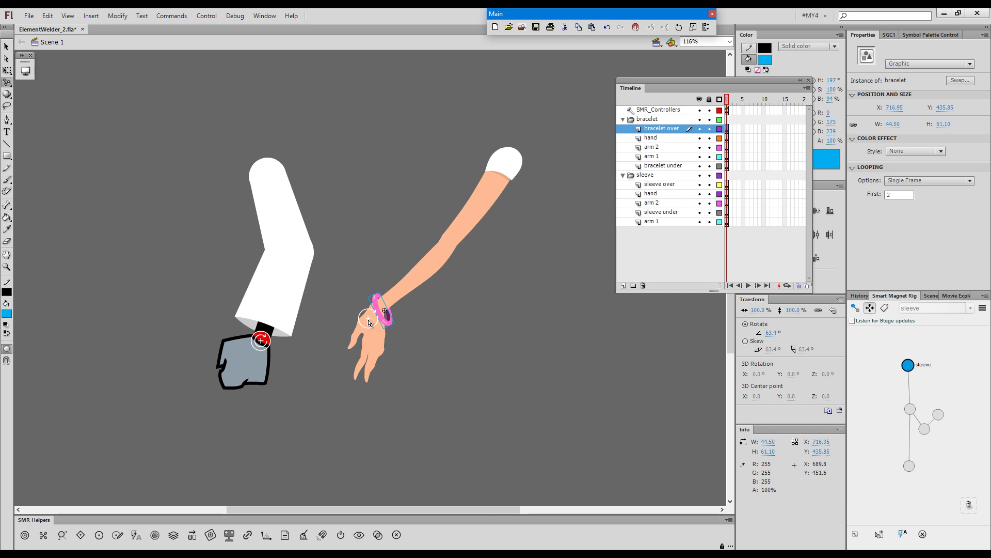
{"action": "left_click_drag", "start_coordinate": [368, 323], "coordinate": [514, 384], "text": "alt"}
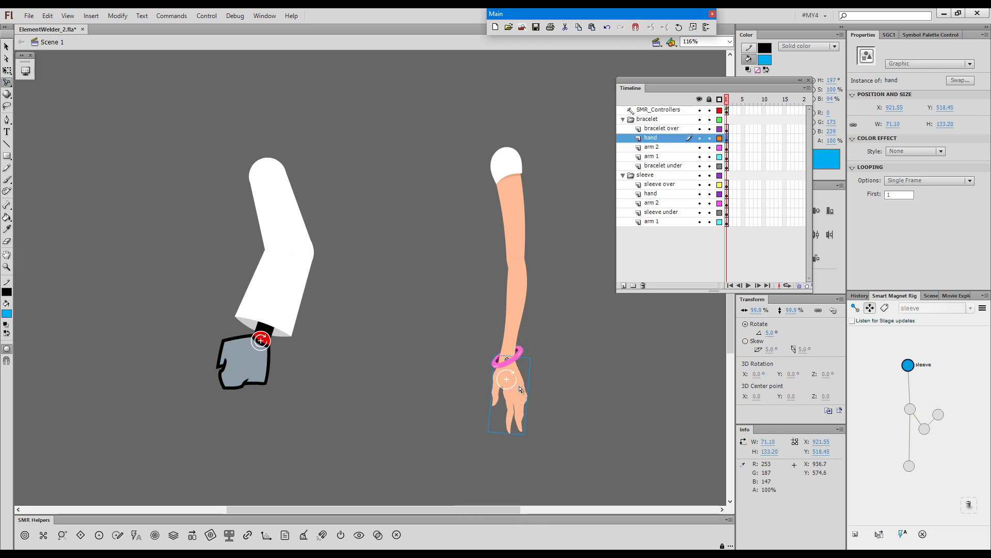
Remove the SMR rig metadata from all the marquee-selected sleeved arm parts
{"action": "left_click", "coordinate": [491, 383]}
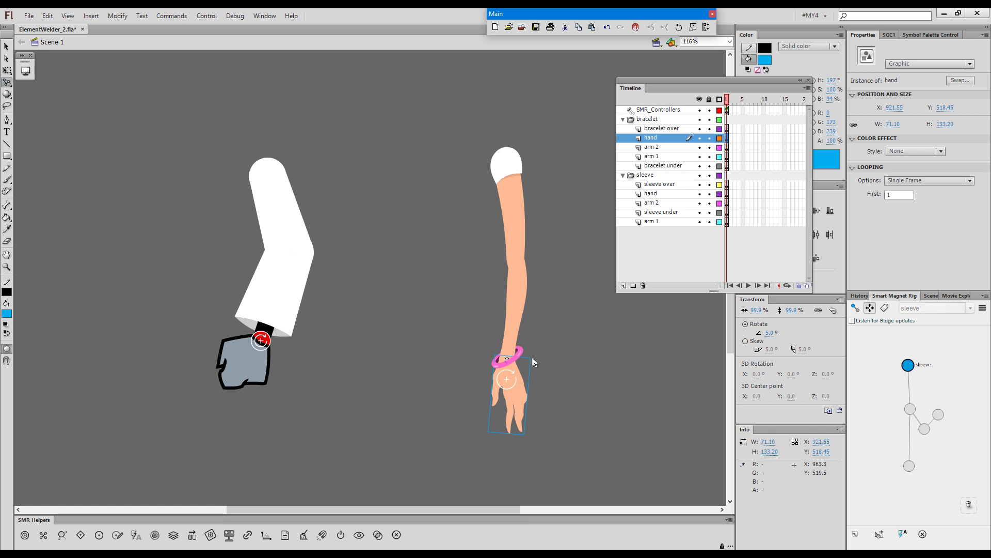
{"action": "key", "text": "v"}
{"action": "left_click_drag", "start_coordinate": [263, 339], "coordinate": [275, 409]}
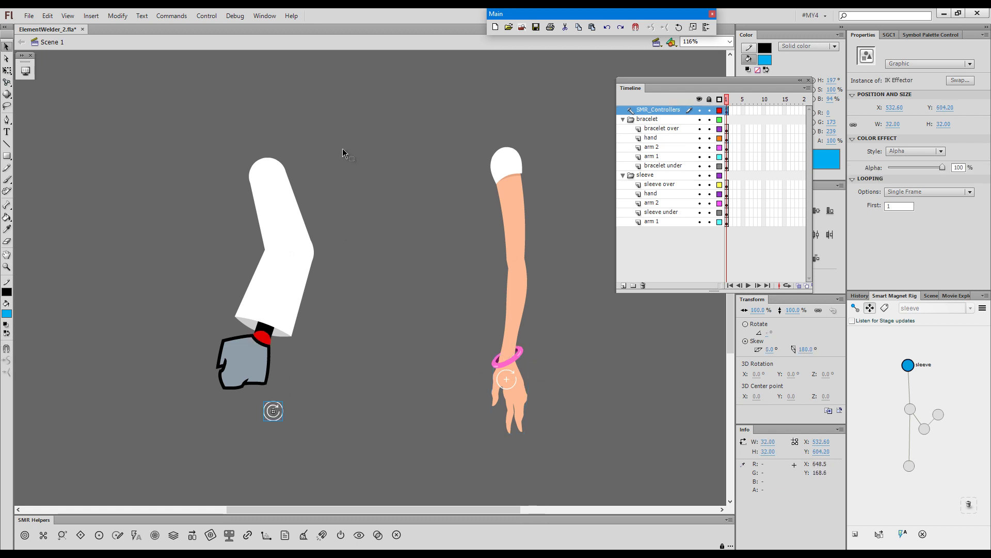
{"action": "left_click_drag", "start_coordinate": [340, 148], "coordinate": [235, 358]}
{"action": "left_click", "coordinate": [397, 535]}
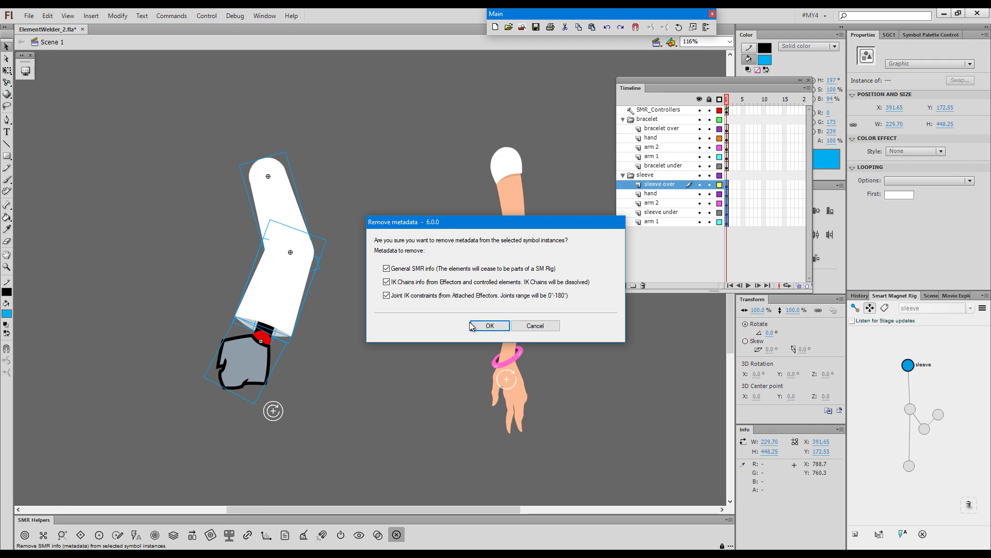
{"action": "left_click", "coordinate": [490, 327]}
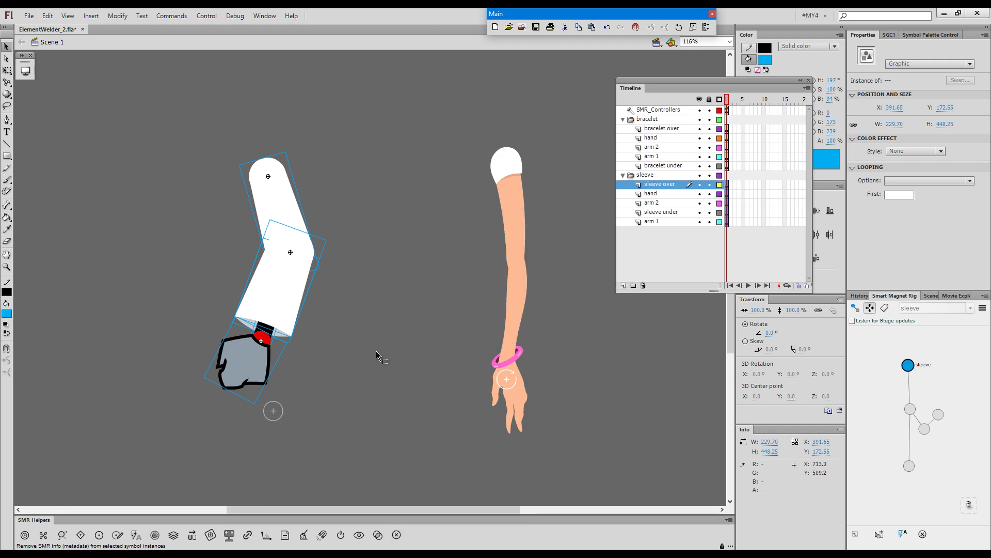
Spread out the upper sleeve, grey under-sleeve, hand and black forearm, its joint on the sleeve
{"action": "left_click", "coordinate": [289, 274]}
{"action": "left_click_drag", "start_coordinate": [289, 274], "coordinate": [384, 290]}
{"action": "left_click_drag", "start_coordinate": [257, 295], "coordinate": [181, 292]}
{"action": "left_click_drag", "start_coordinate": [253, 369], "coordinate": [210, 396]}
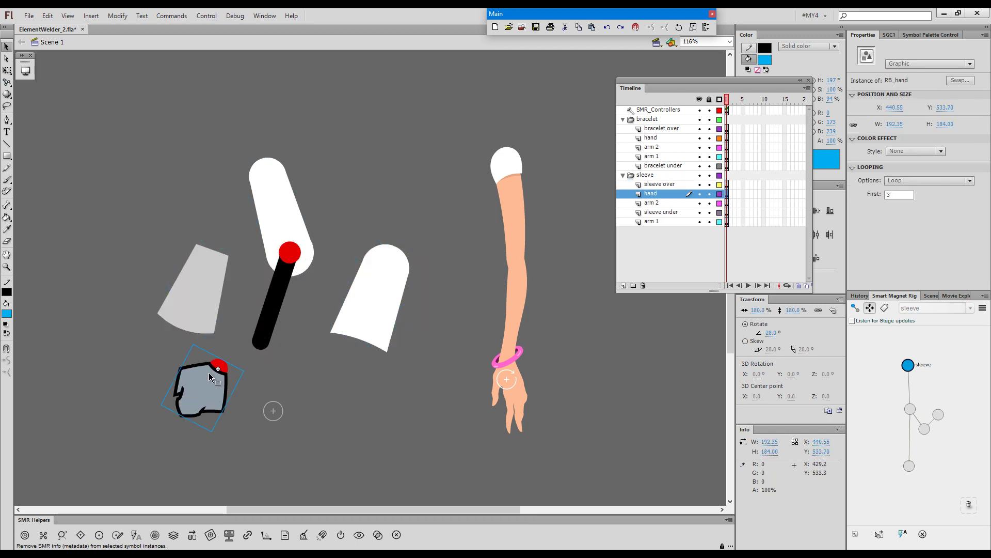
{"action": "left_click_drag", "start_coordinate": [285, 320], "coordinate": [301, 334]}
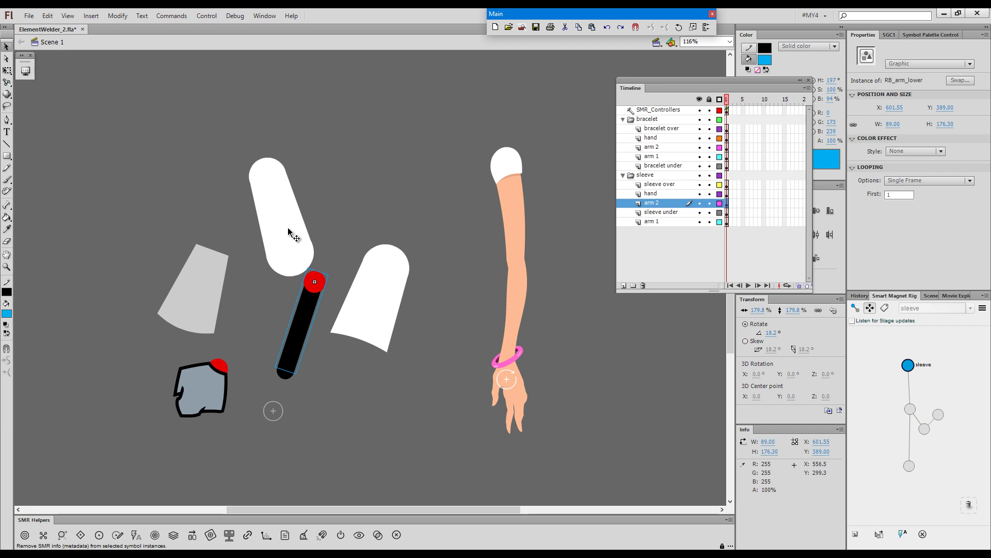
{"action": "mouse_move", "coordinate": [305, 324]}
{"action": "left_mouse_down"}
{"action": "mouse_move", "coordinate": [280, 303]}
{"action": "mouse_move", "coordinate": [293, 323]}
{"action": "left_mouse_up"}
{"action": "left_click", "coordinate": [317, 308]}
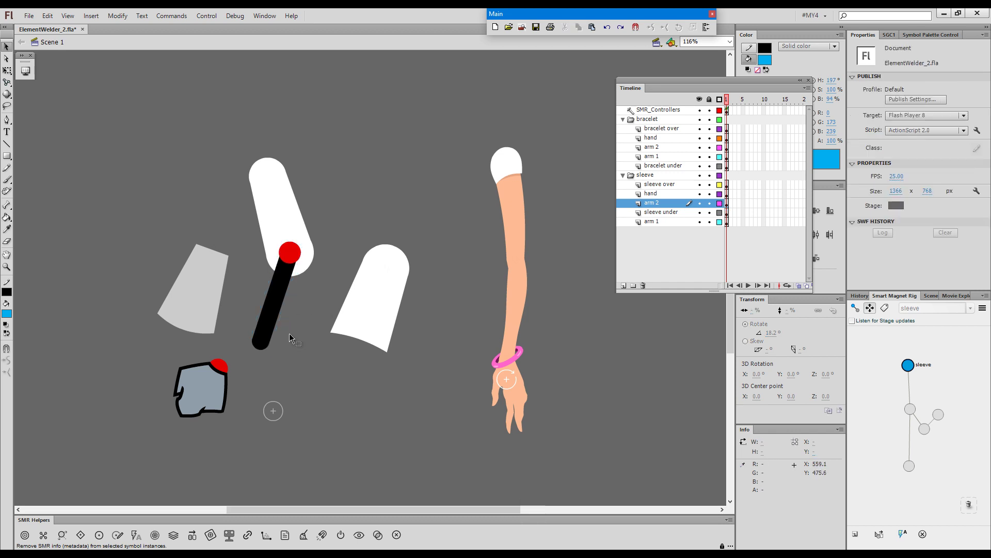
Link the white sleeve to the black forearm and attach the hand to the forearm's end
{"action": "key", "text": "F4"}
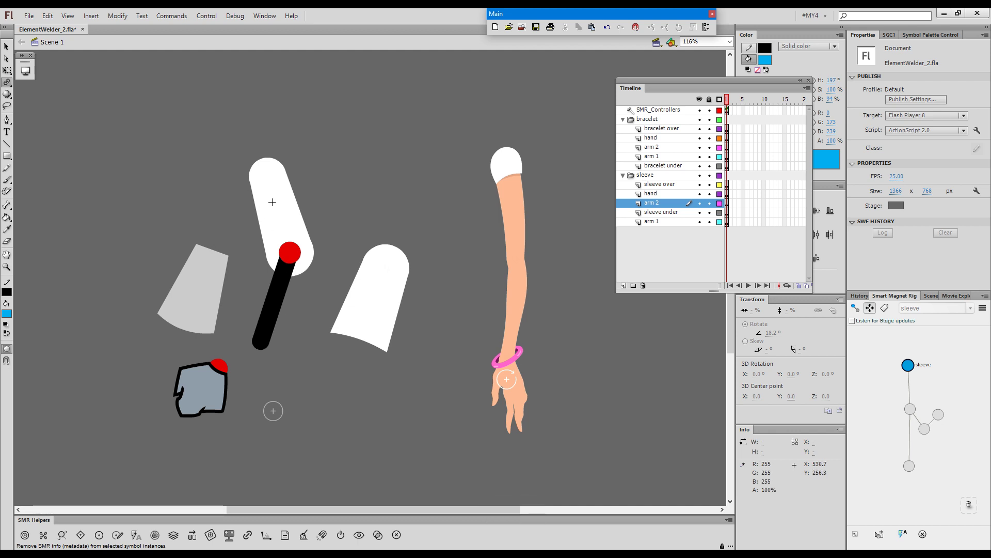
{"action": "left_click_drag", "start_coordinate": [269, 183], "coordinate": [265, 339]}
{"action": "key", "text": "v"}
{"action": "left_click_drag", "start_coordinate": [215, 399], "coordinate": [255, 389]}
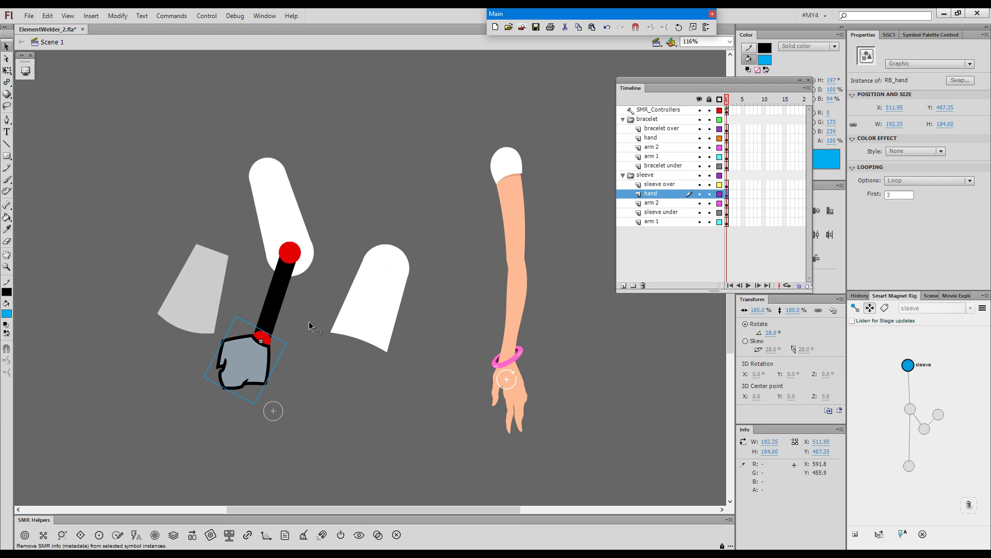
{"action": "key", "text": "F4"}
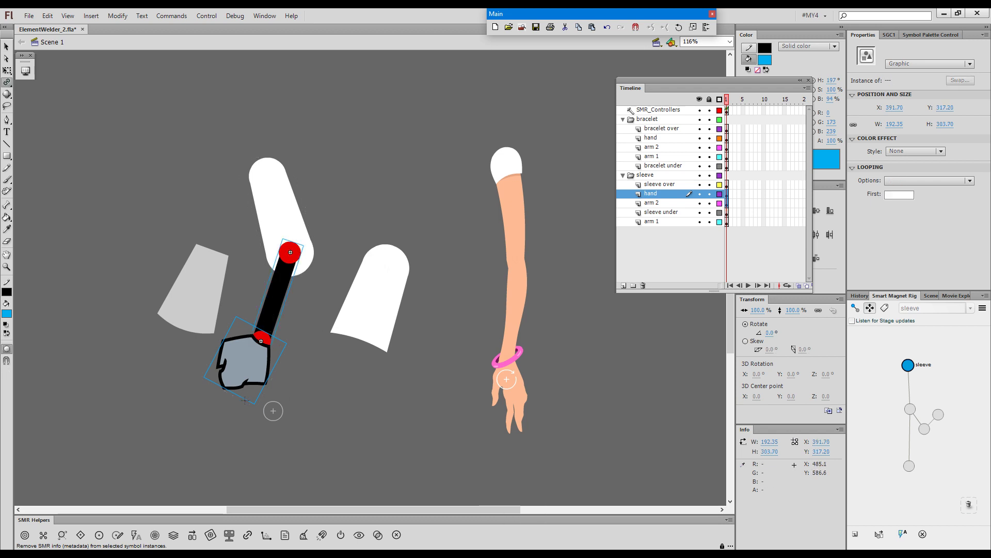
Hide the arm 1 and hand layers, leaving the black forearm selected
{"action": "key", "text": "v"}
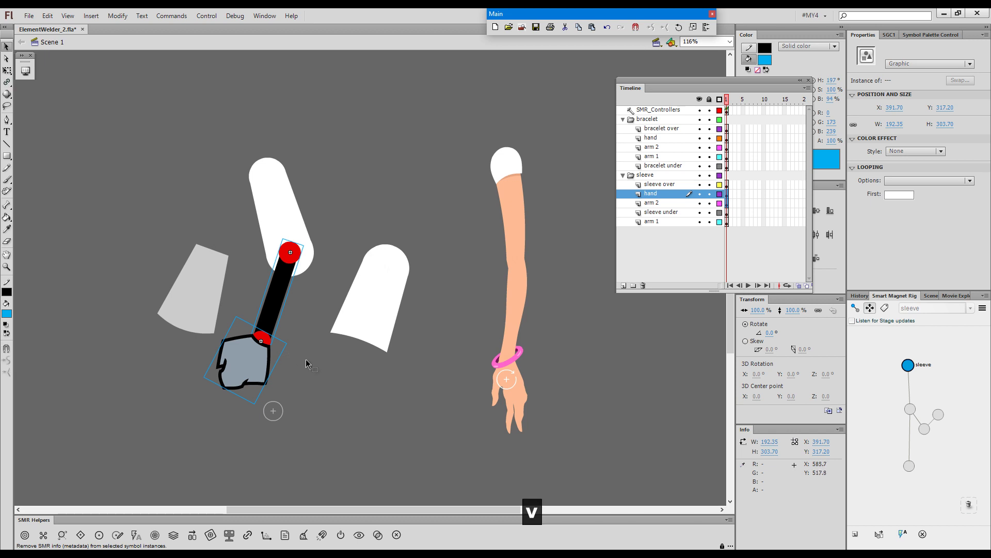
{"action": "left_click", "coordinate": [308, 360]}
{"action": "left_click", "coordinate": [258, 380]}
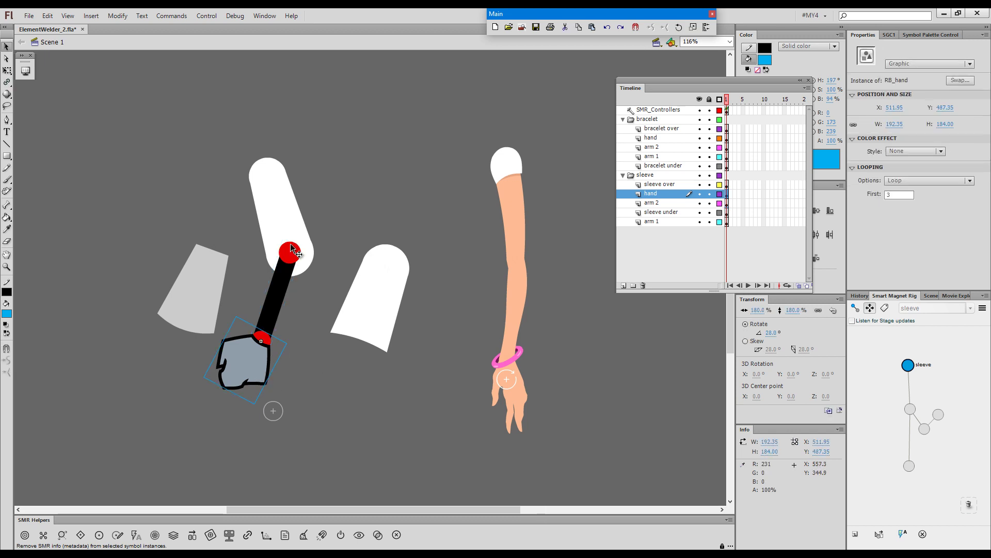
{"action": "left_click", "coordinate": [288, 217], "text": "shift"}
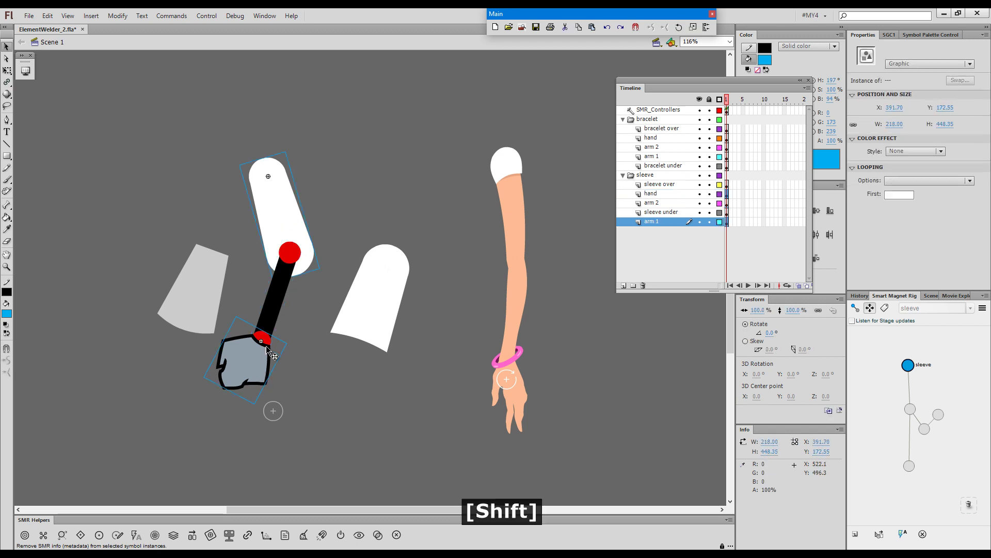
{"action": "left_click", "coordinate": [700, 222]}
{"action": "left_click", "coordinate": [699, 194]}
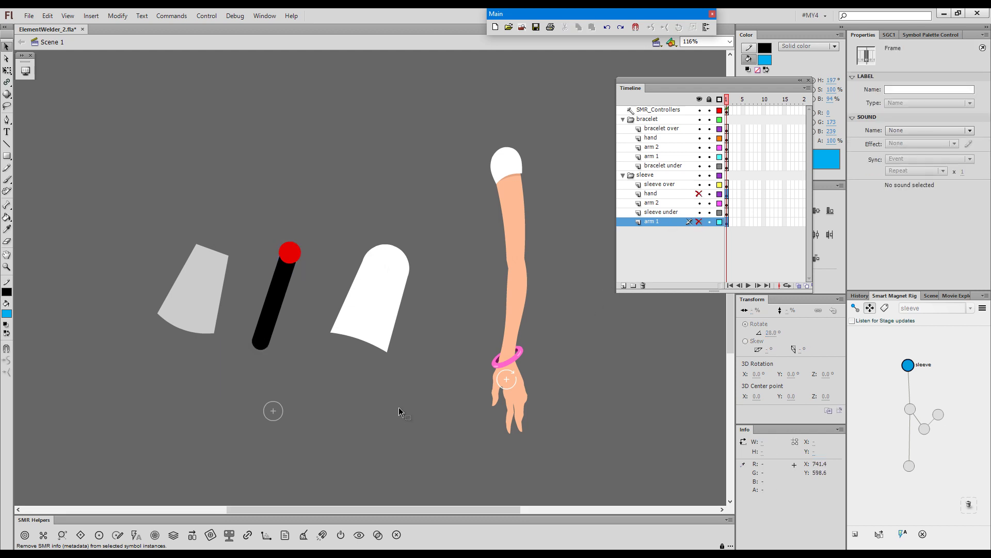
{"action": "left_click", "coordinate": [283, 296]}
Align the white sleeve over the black forearm with small arrow-key nudges
{"action": "left_click_drag", "start_coordinate": [284, 294], "coordinate": [284, 293]}
{"action": "key", "text": "Up"}
{"action": "key", "text": "Up"}
{"action": "key", "text": "Up"}
{"action": "key", "text": "Up"}
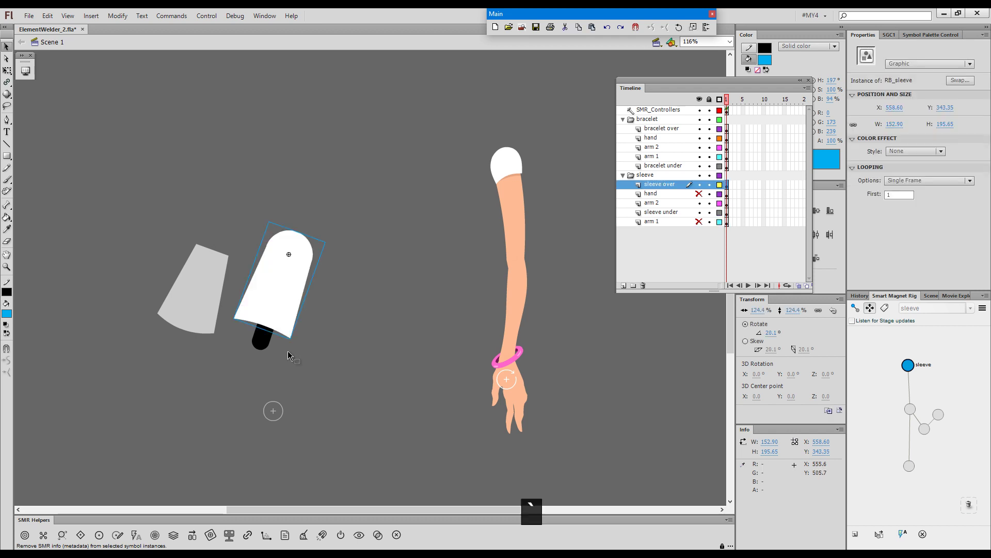
{"action": "key", "text": "Right"}
{"action": "key", "text": "Right"}
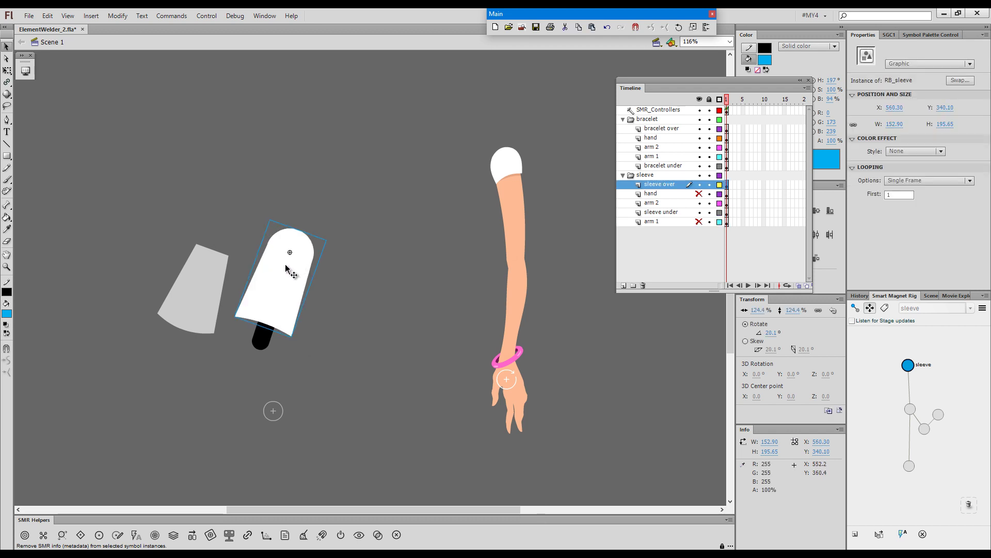
{"action": "left_click", "coordinate": [293, 368]}
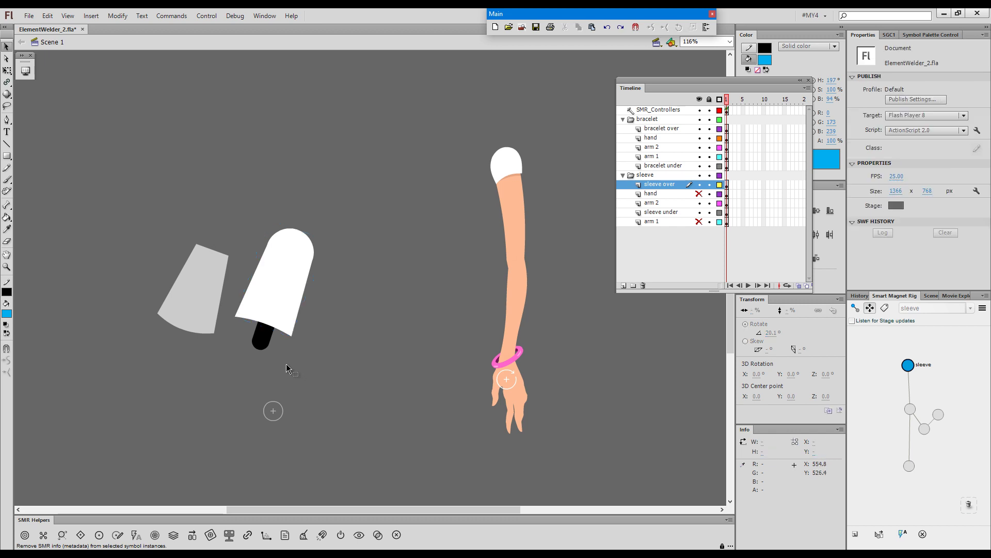
Hide the arm 2 layer and place the grey sleeve underside beneath the white sleeve
{"action": "key", "text": "F4"}
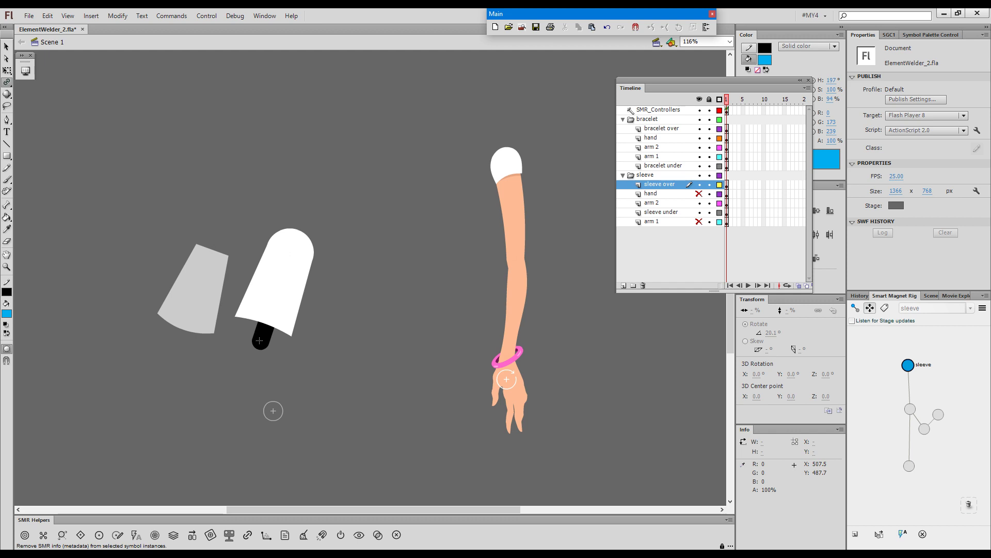
{"action": "left_click", "coordinate": [266, 311]}
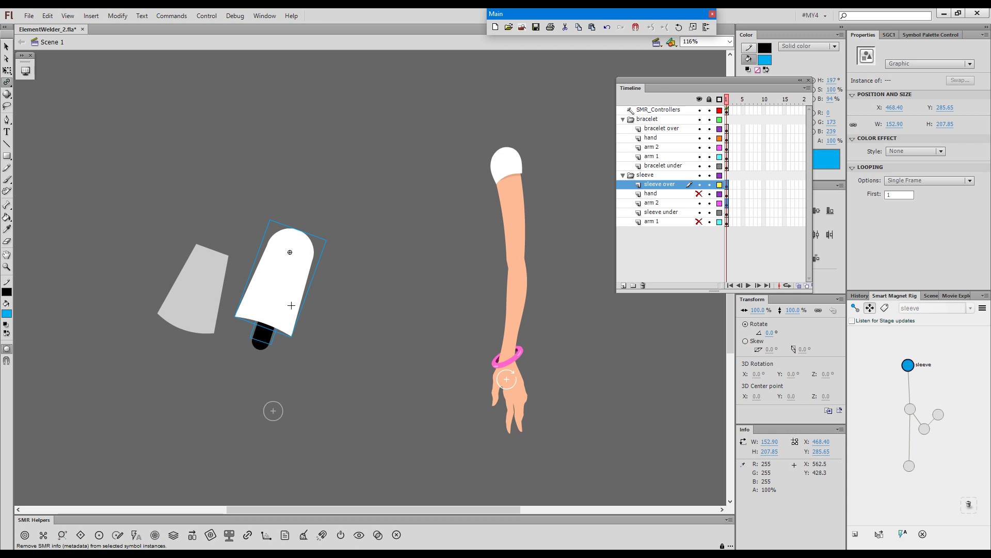
{"action": "left_click", "coordinate": [699, 203]}
{"action": "key", "text": "v"}
{"action": "left_click", "coordinate": [195, 347]}
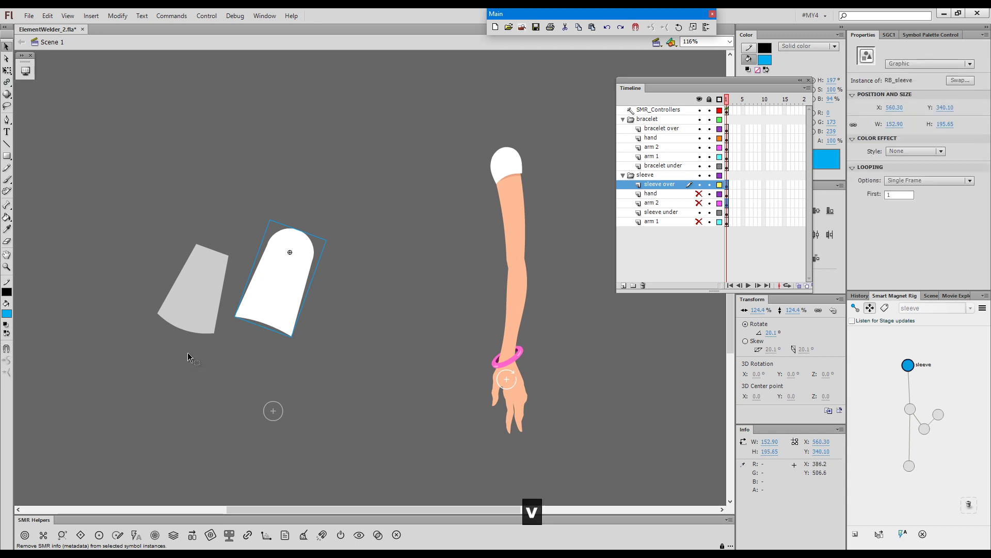
{"action": "left_click_drag", "start_coordinate": [267, 313], "coordinate": [268, 316]}
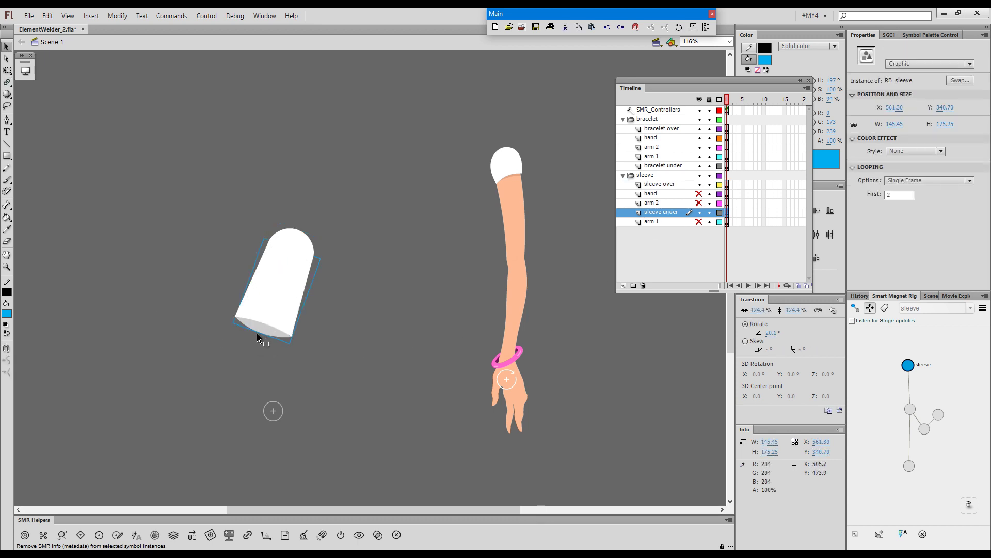
{"action": "left_click", "coordinate": [338, 335]}
Link the sleeve's centre to its bottom edge with a rig arrow, then unhide the arm pieces
{"action": "key", "text": "g"}
{"action": "key", "text": "F4"}
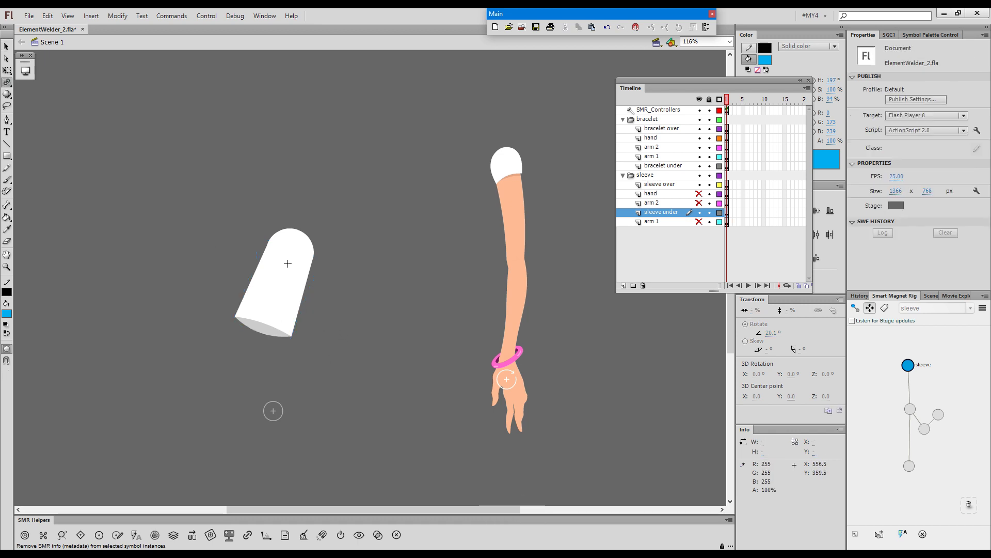
{"action": "left_click_drag", "start_coordinate": [280, 278], "coordinate": [261, 339]}
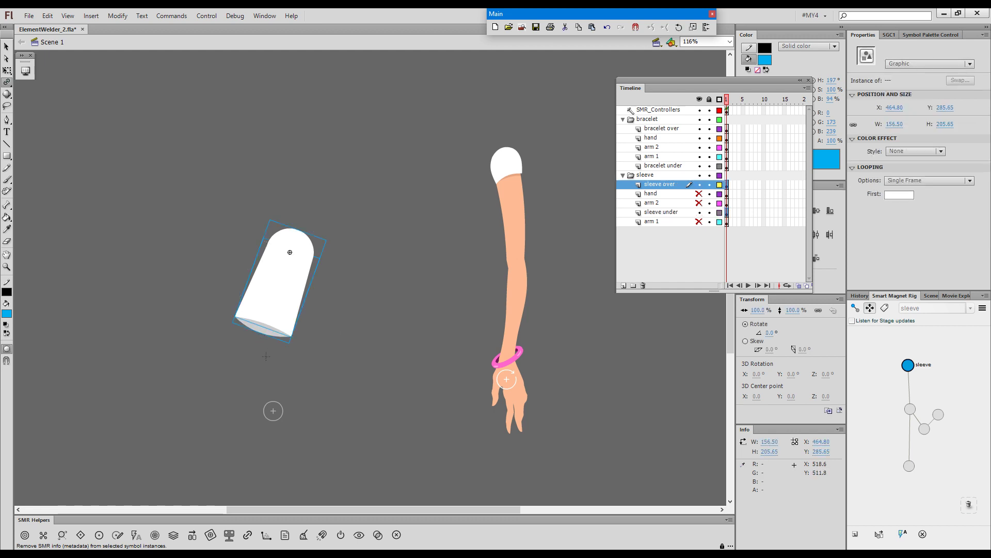
{"action": "key", "text": "v"}
{"action": "left_click", "coordinate": [345, 340]}
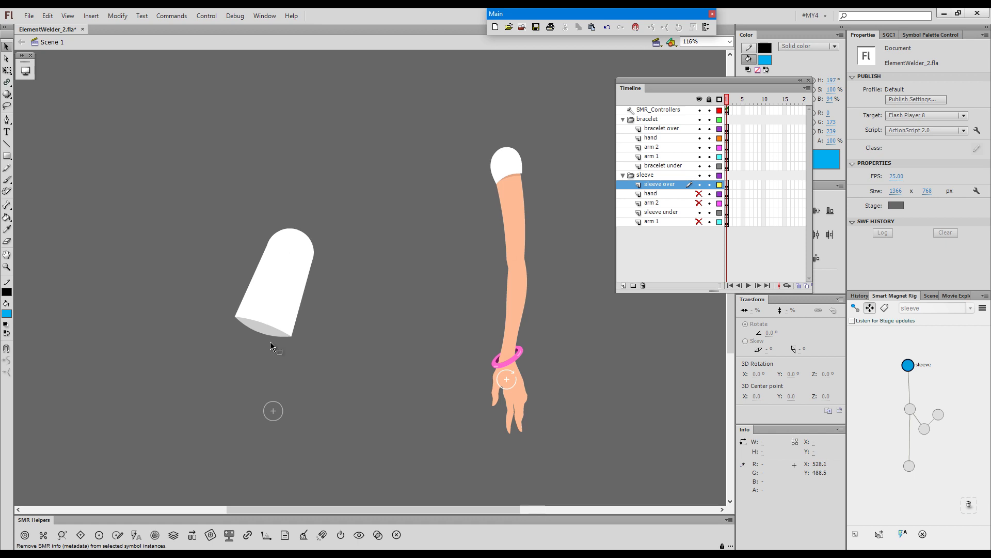
{"action": "key", "text": "ctrl+z"}
{"action": "key", "text": "ctrl+z"}
{"action": "key", "text": "ctrl+z"}
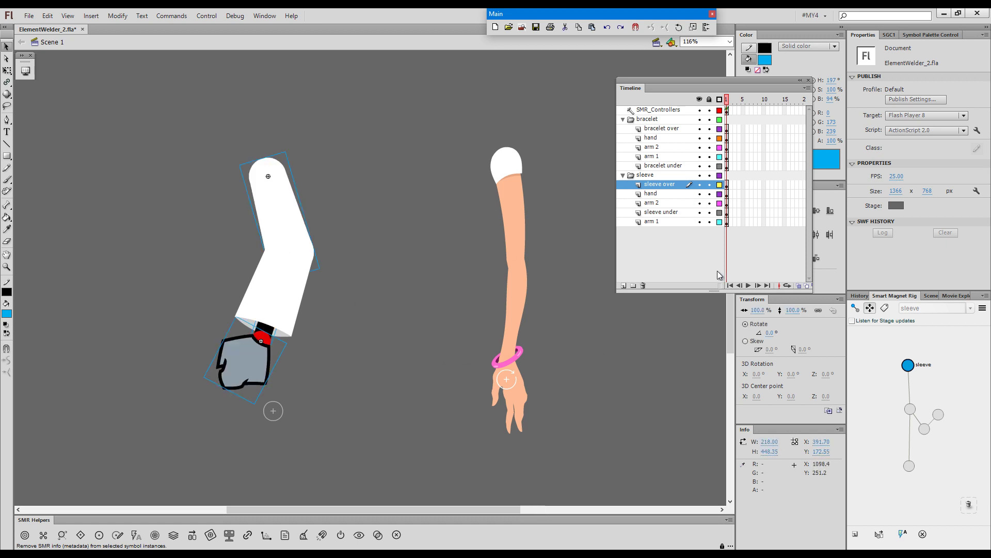
Clear the Smart Magnet Rig panel, show the arm rig's node diagram, and spread its nodes apart
{"action": "left_click", "coordinate": [982, 308]}
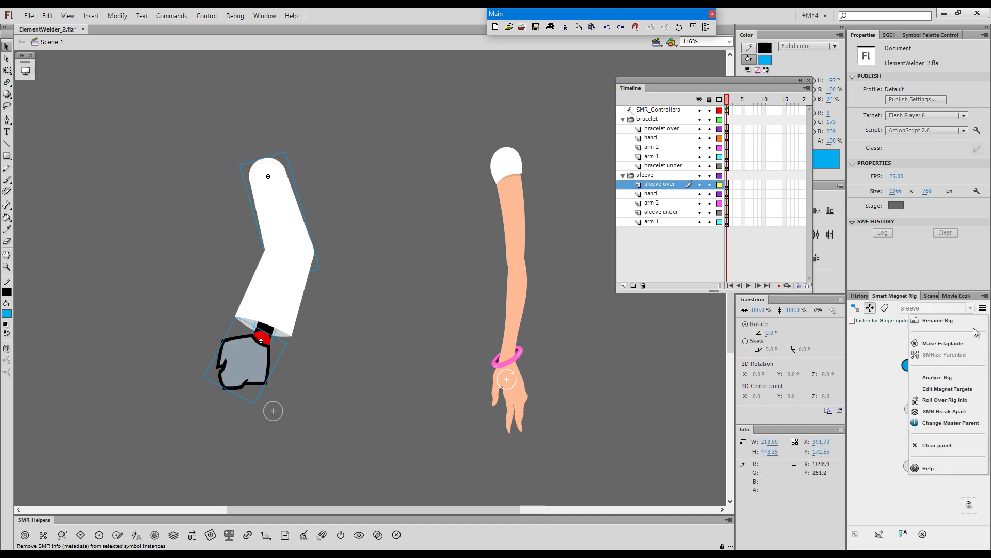
{"action": "left_click", "coordinate": [940, 447]}
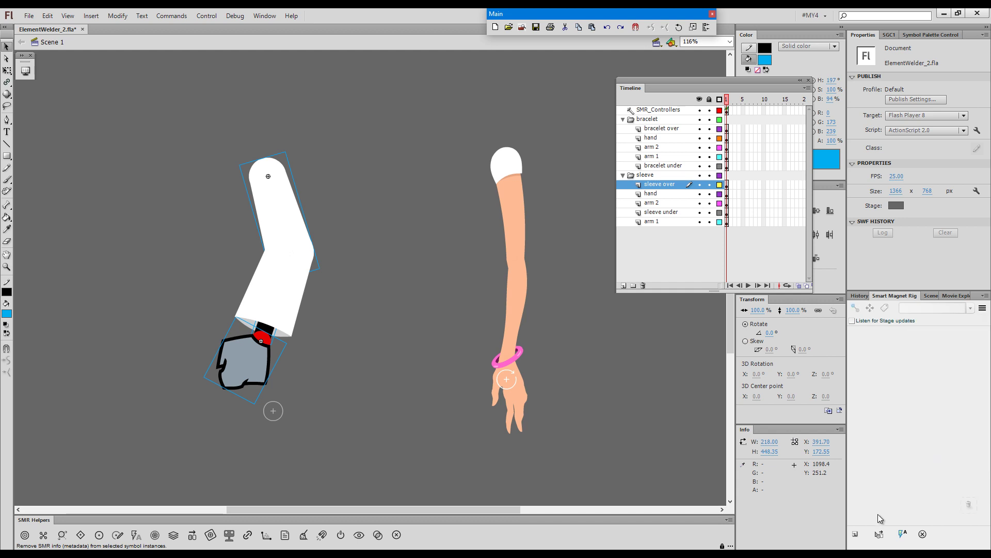
{"action": "left_click", "coordinate": [880, 534]}
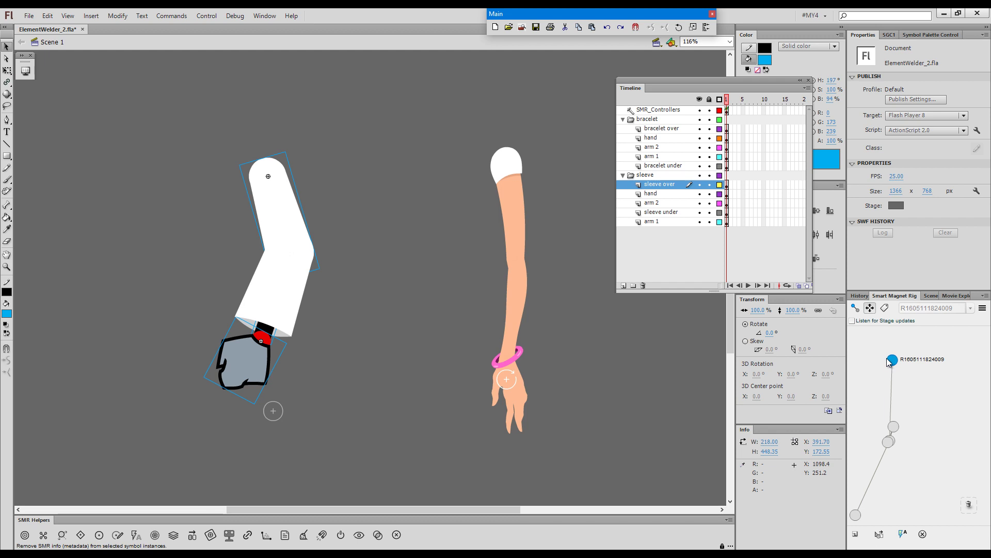
{"action": "left_click_drag", "start_coordinate": [899, 429], "coordinate": [899, 406]}
{"action": "left_click_drag", "start_coordinate": [864, 474], "coordinate": [902, 446]}
{"action": "left_click_drag", "start_coordinate": [930, 397], "coordinate": [934, 427]}
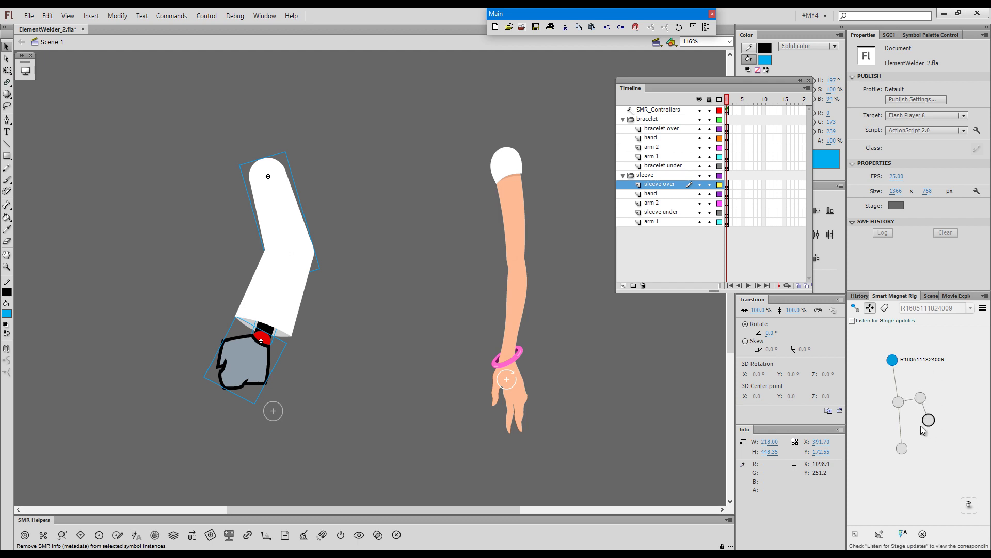
With Listen for Stage updates on, click the hand, lower arm, upper arm, sleeve and underside nodes
{"action": "left_click", "coordinate": [895, 453], "text": "ctrl"}
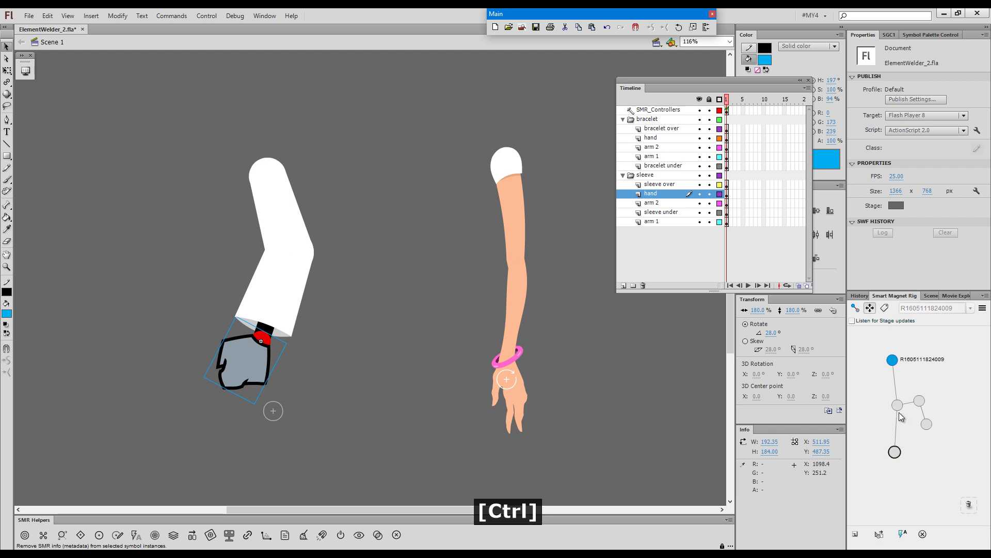
{"action": "left_click", "coordinate": [878, 321]}
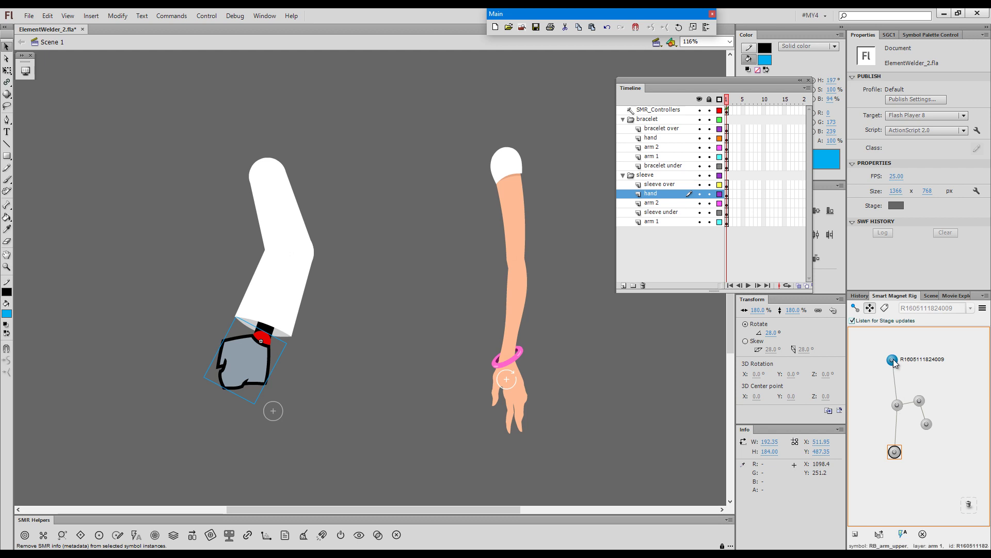
{"action": "left_click", "coordinate": [898, 406], "text": "ctrl"}
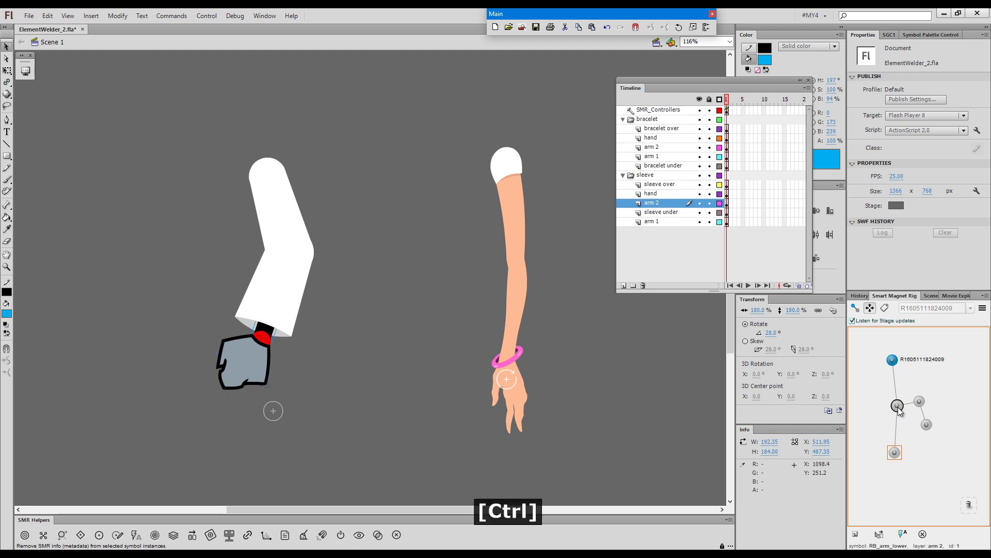
{"action": "left_click", "coordinate": [892, 360], "text": "ctrl"}
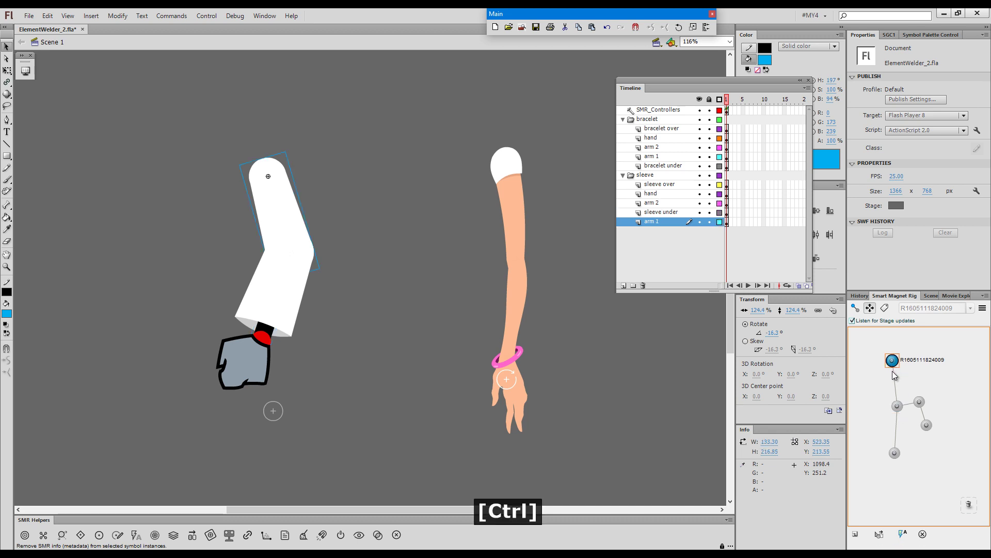
{"action": "left_click", "coordinate": [920, 402], "text": "ctrl"}
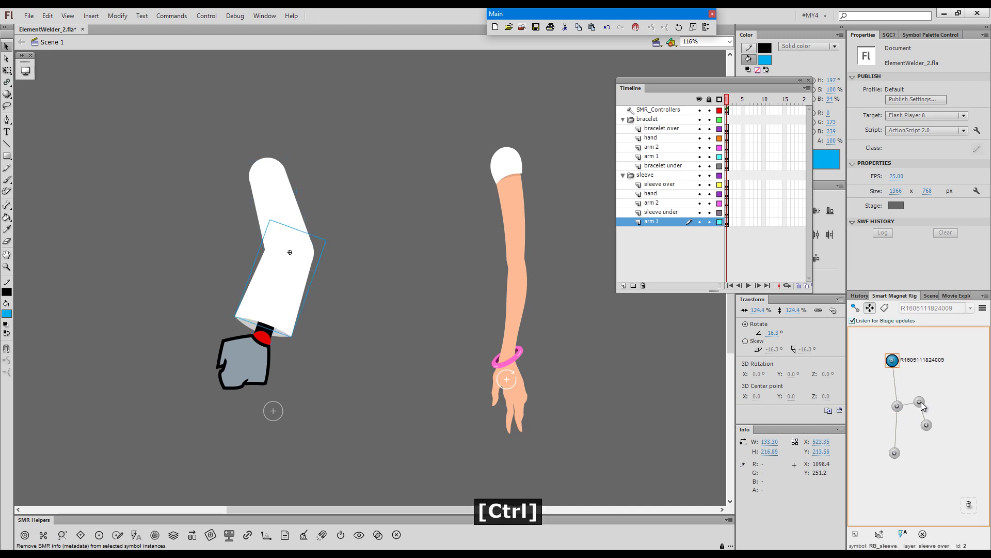
{"action": "left_click", "coordinate": [924, 429], "text": "ctrl"}
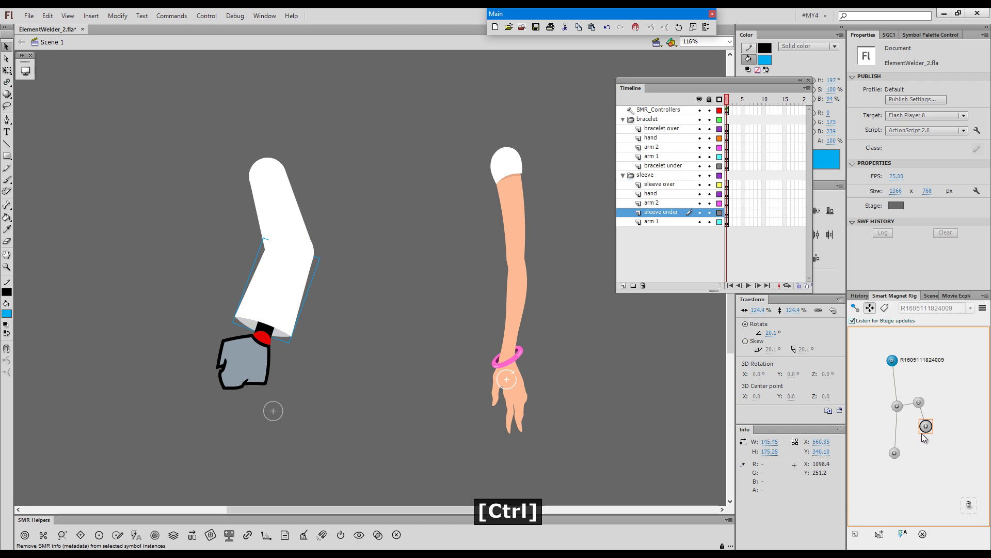
{"action": "left_click", "coordinate": [852, 321]}
Add an IK effector at the wrist of the lower arm and flip it horizontally
{"action": "left_click", "coordinate": [266, 330]}
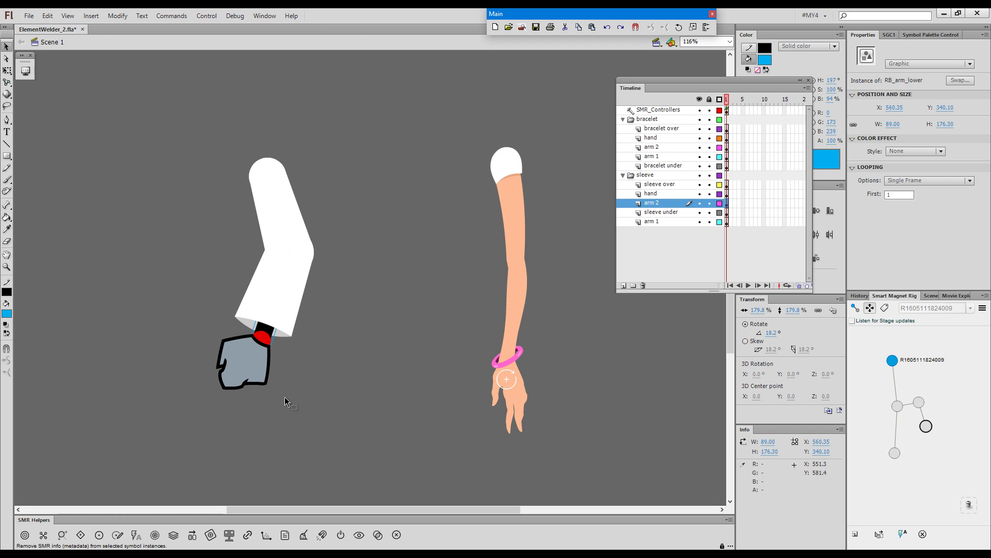
{"action": "key", "text": "shift+F1"}
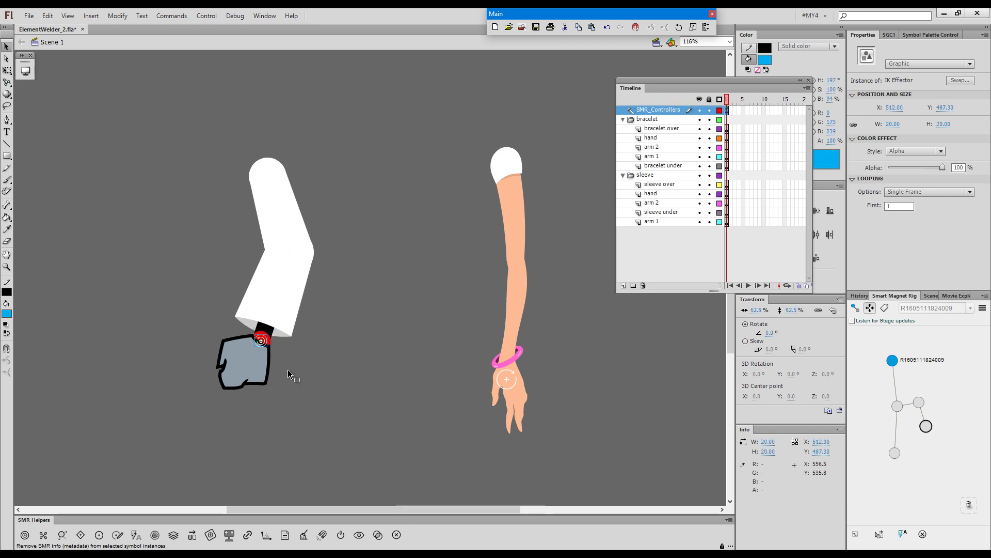
{"action": "key", "text": "q"}
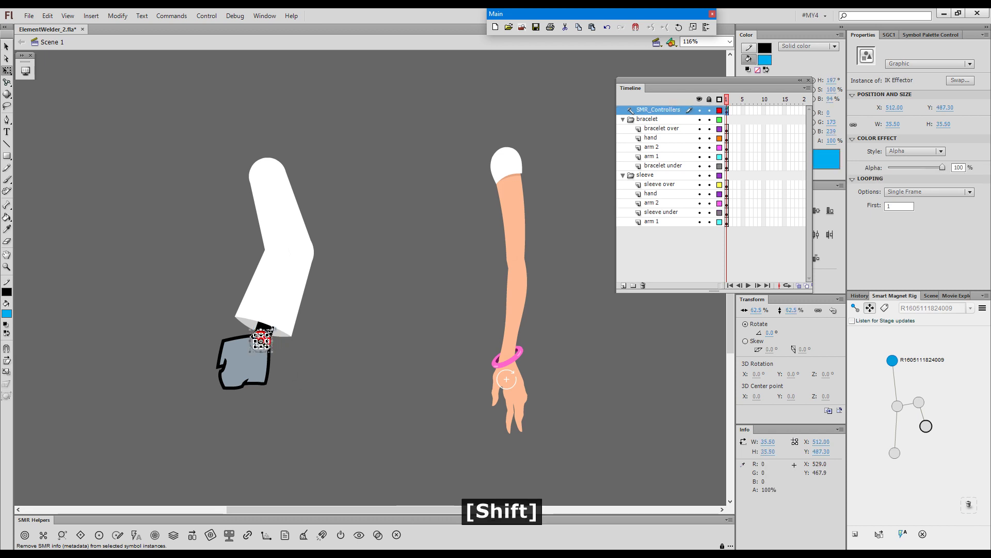
{"action": "left_click", "coordinate": [302, 383]}
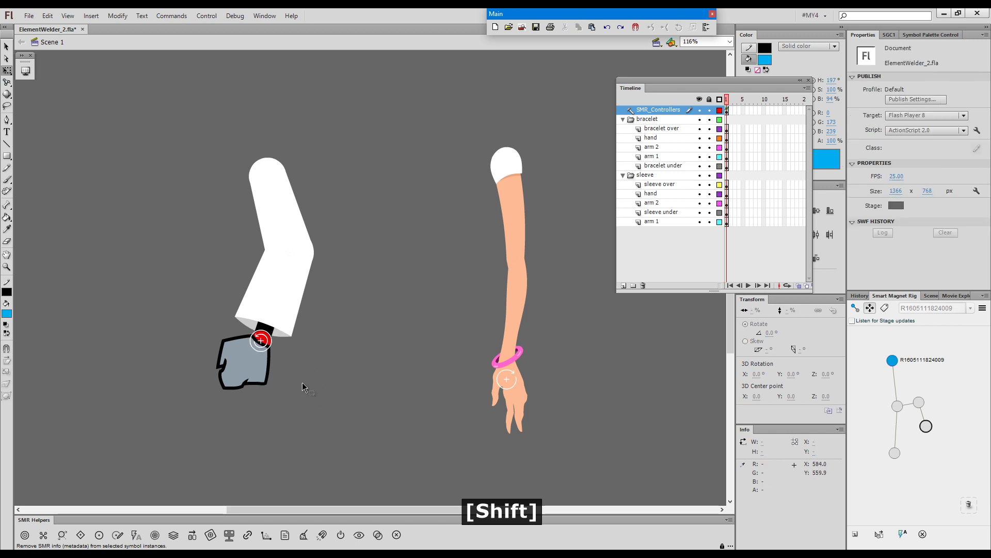
{"action": "left_click", "coordinate": [265, 343]}
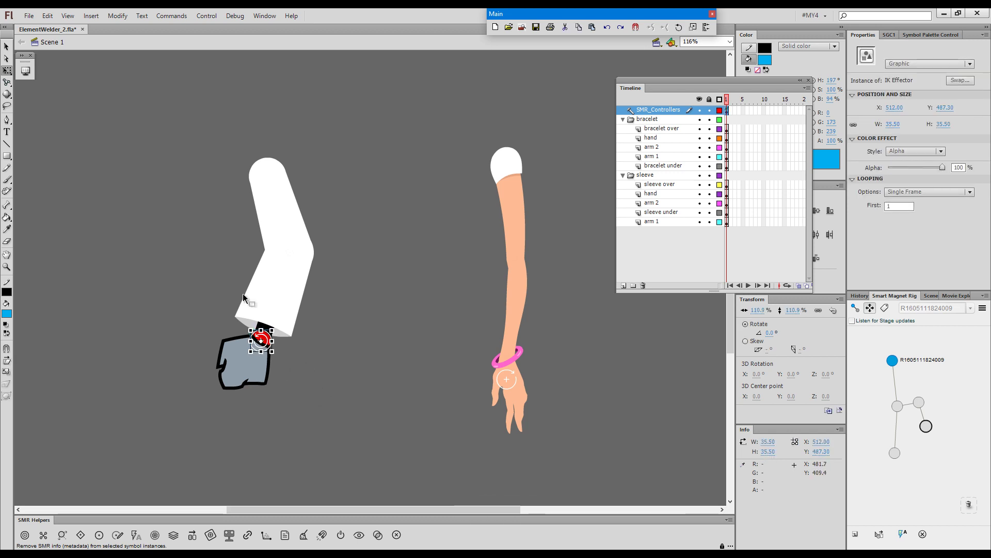
{"action": "key", "text": "h"}
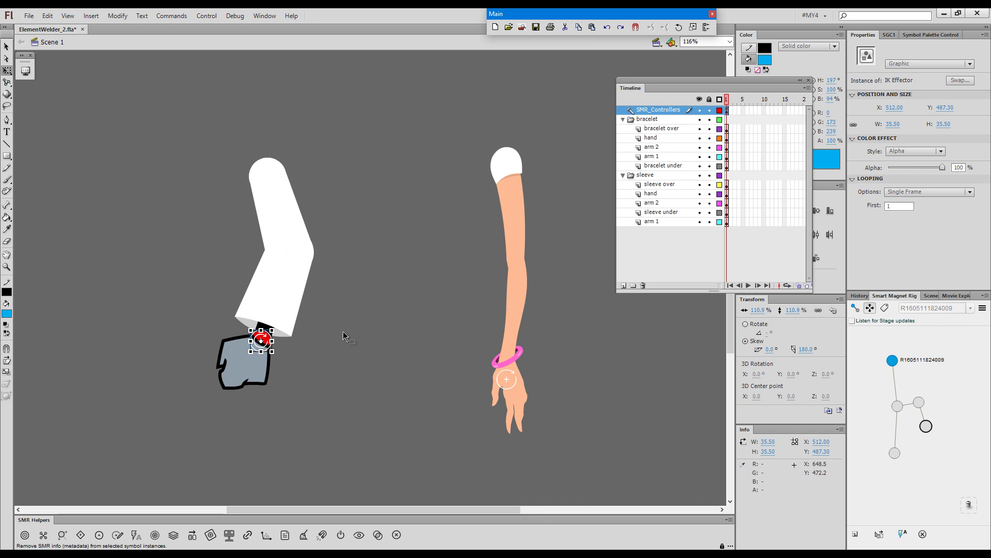
{"action": "left_click", "coordinate": [336, 392]}
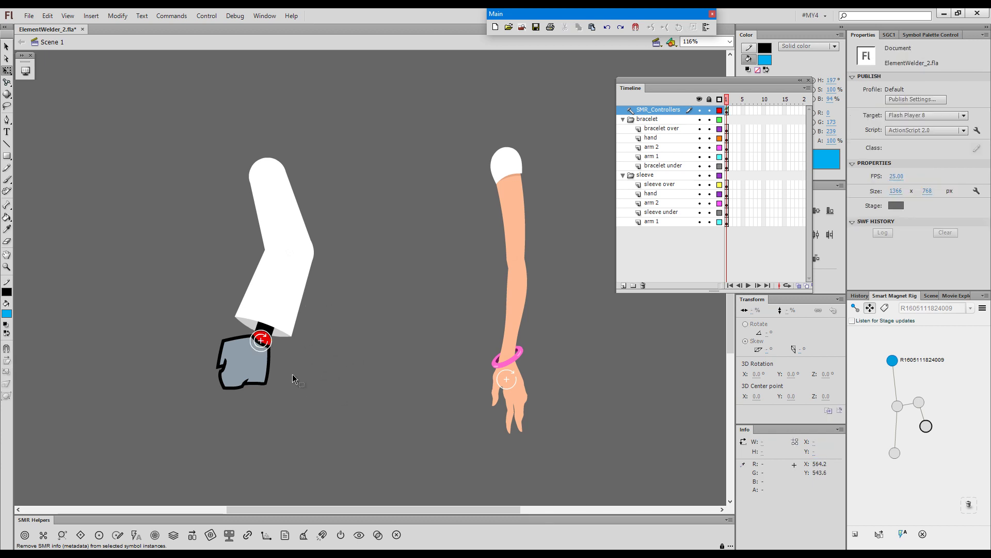
Bend the sleeve at the elbow, then swing the sleeve and grey hand down-left
{"action": "key", "text": "g"}
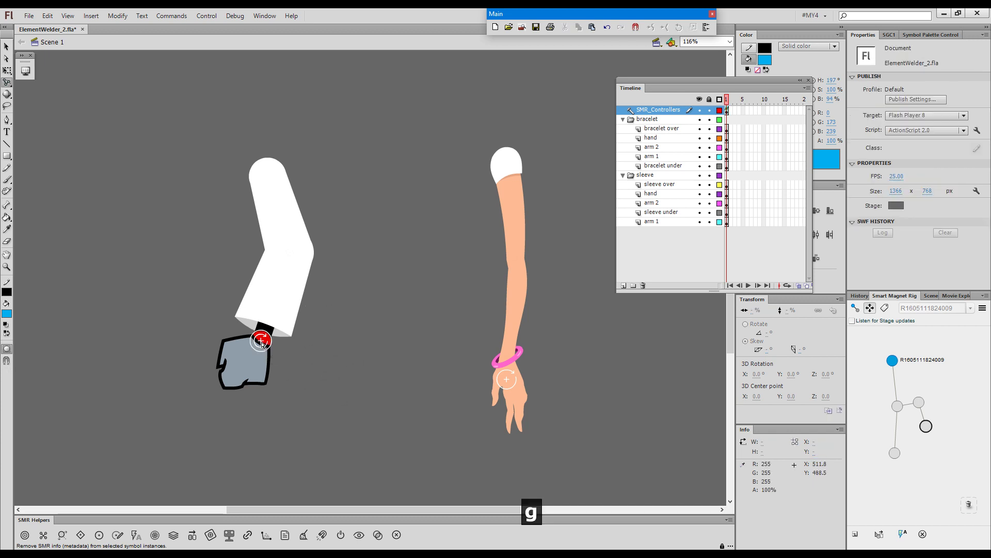
{"action": "left_click_drag", "start_coordinate": [262, 341], "coordinate": [241, 342]}
{"action": "left_click_drag", "start_coordinate": [226, 386], "coordinate": [222, 365]}
{"action": "left_click", "coordinate": [250, 393]}
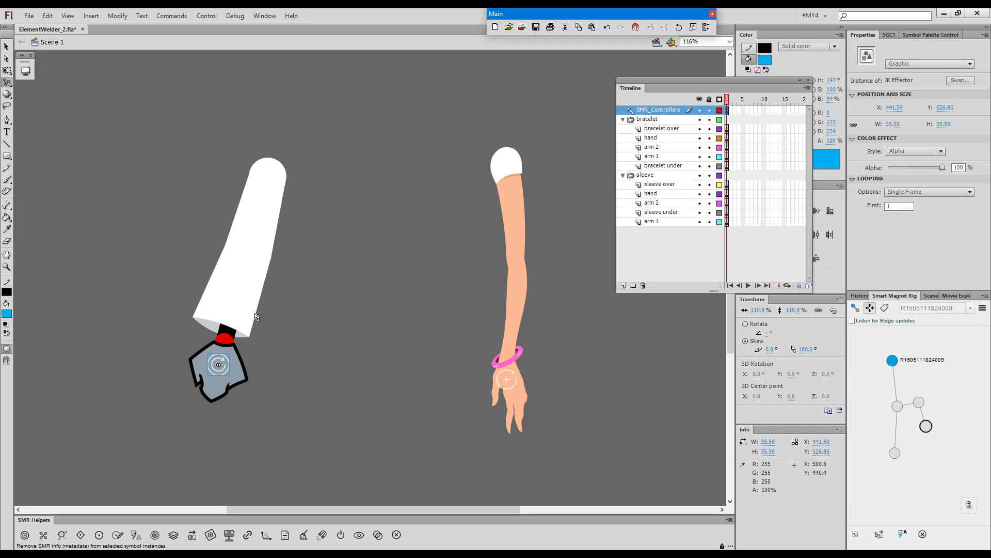
{"action": "left_click_drag", "start_coordinate": [224, 367], "coordinate": [205, 371]}
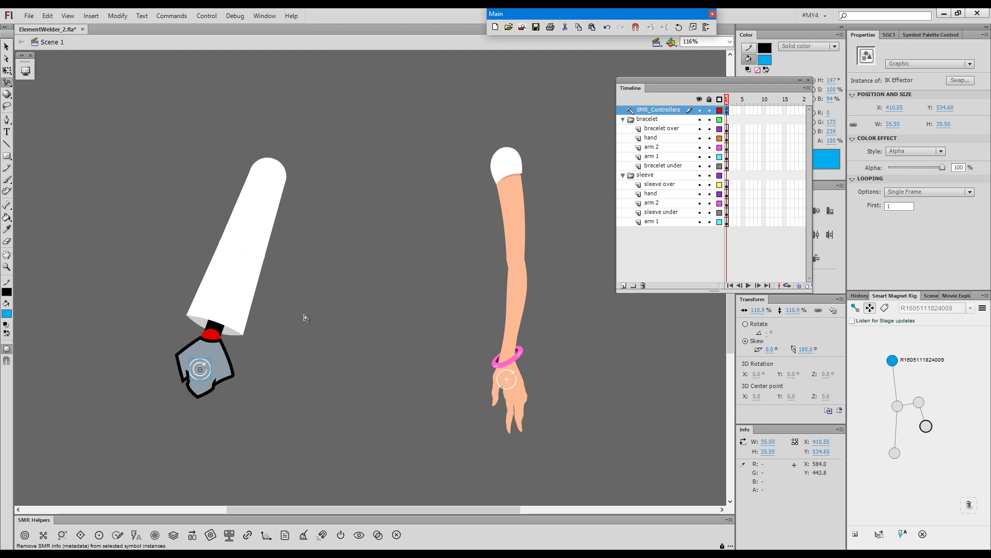
Weld the upper sleeve piece with Element Welder and test-pose by pulling the hand
{"action": "key", "text": "v"}
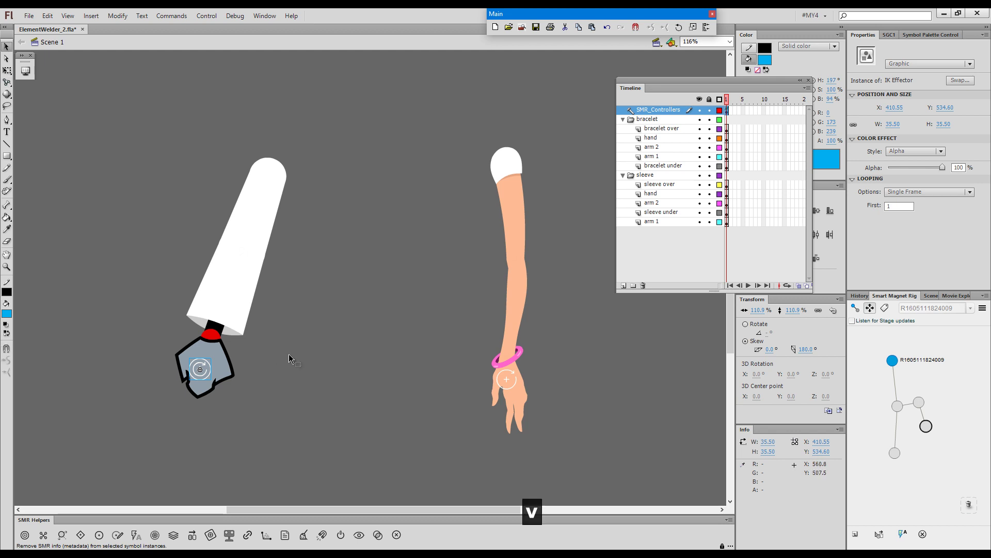
{"action": "left_click", "coordinate": [258, 351]}
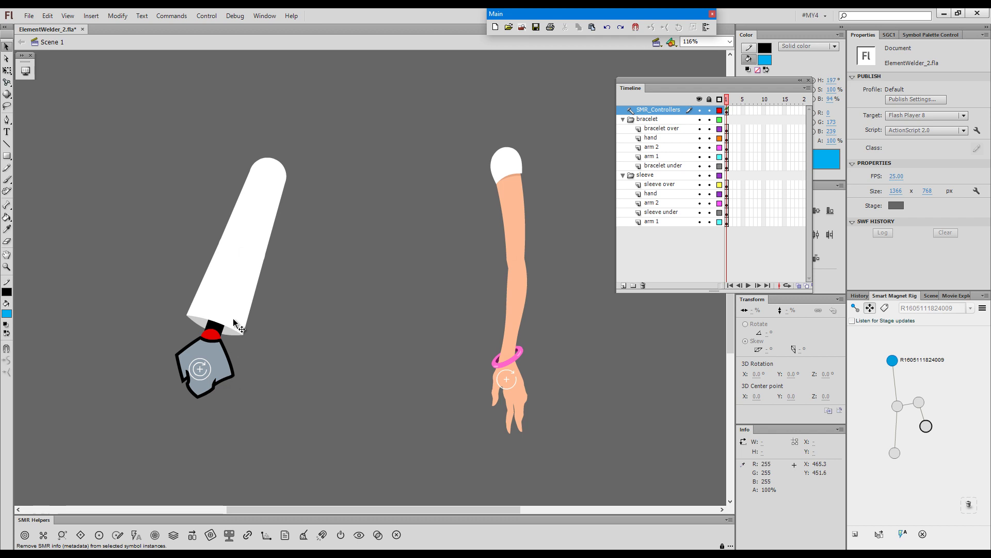
{"action": "left_click", "coordinate": [225, 323]}
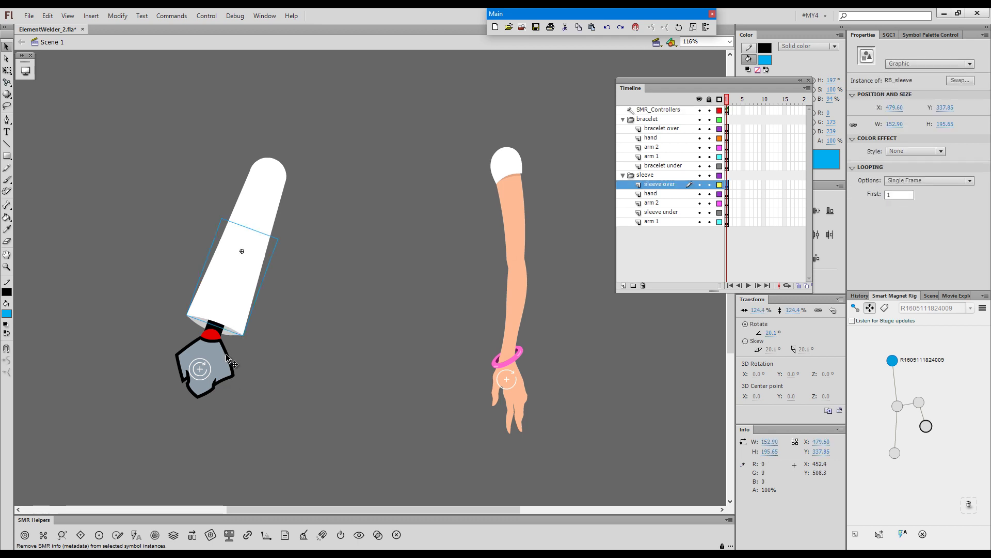
{"action": "left_click", "coordinate": [248, 536]}
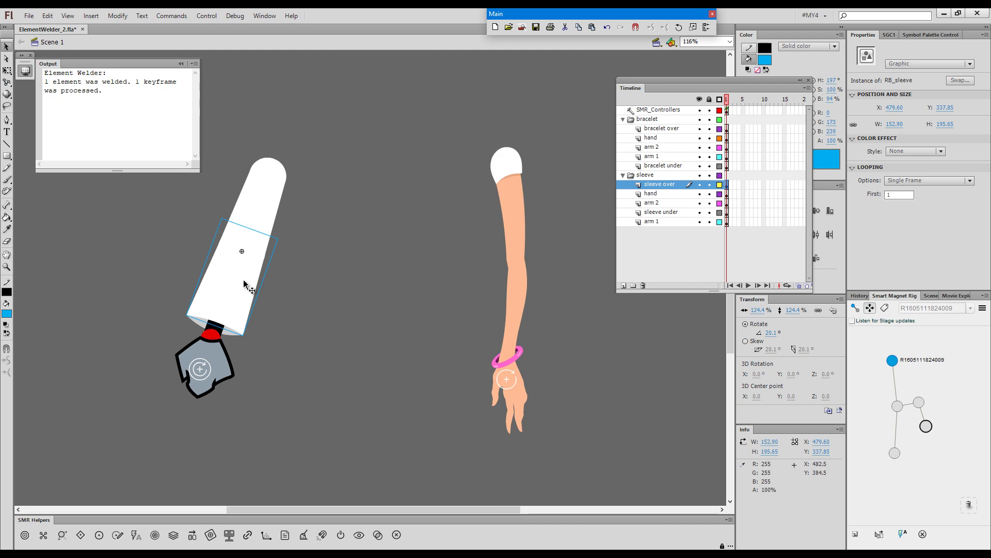
{"action": "left_click", "coordinate": [277, 354]}
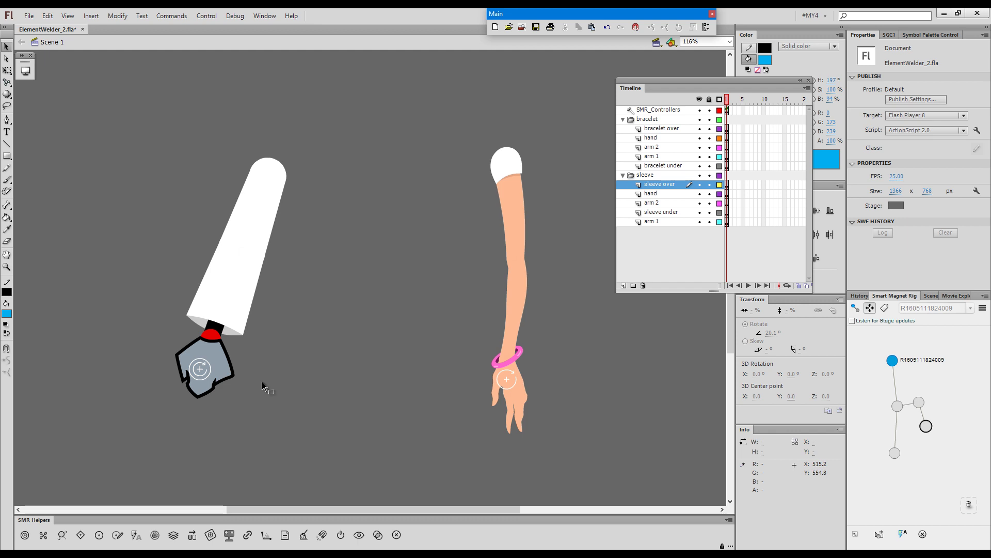
{"action": "key", "text": "g"}
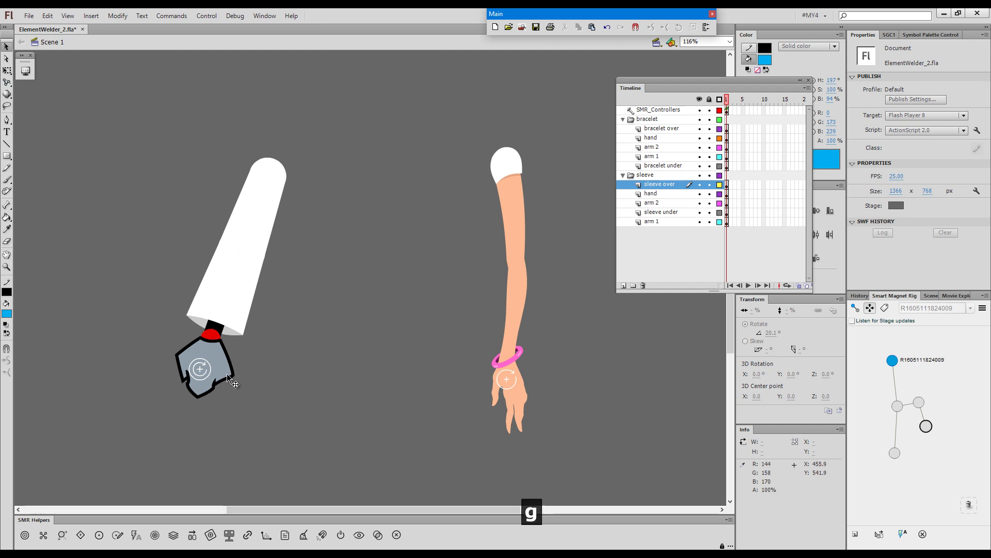
{"action": "left_click_drag", "start_coordinate": [205, 374], "coordinate": [240, 346]}
Undo the test pose and weld the under-sleeve piece with Element Welder
{"action": "key", "text": "ctrl+z"}
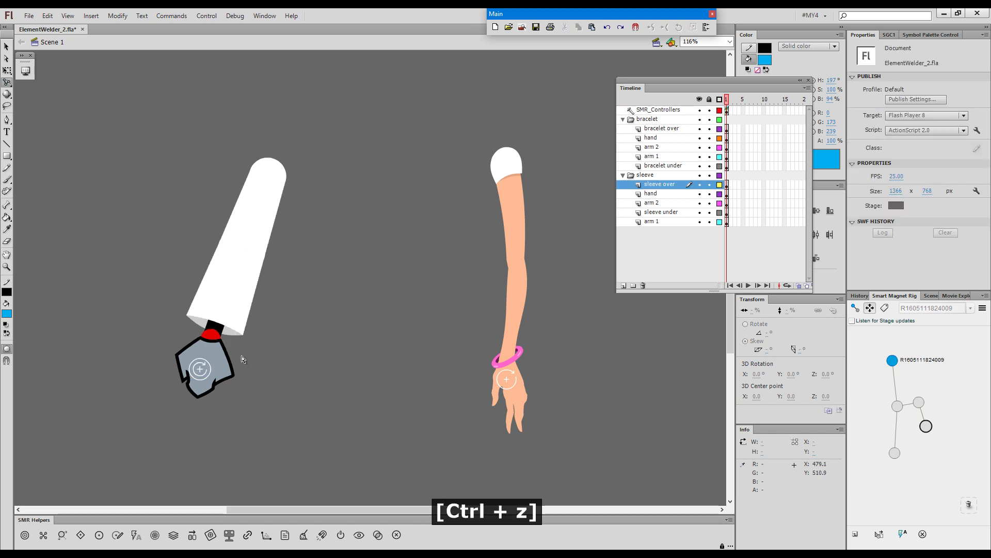
{"action": "key", "text": "v"}
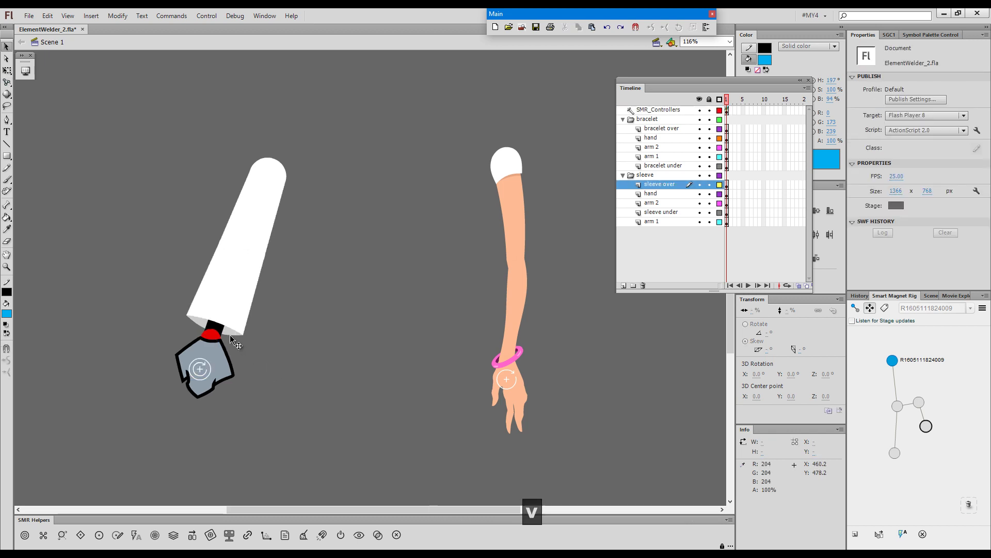
{"action": "left_click", "coordinate": [230, 336]}
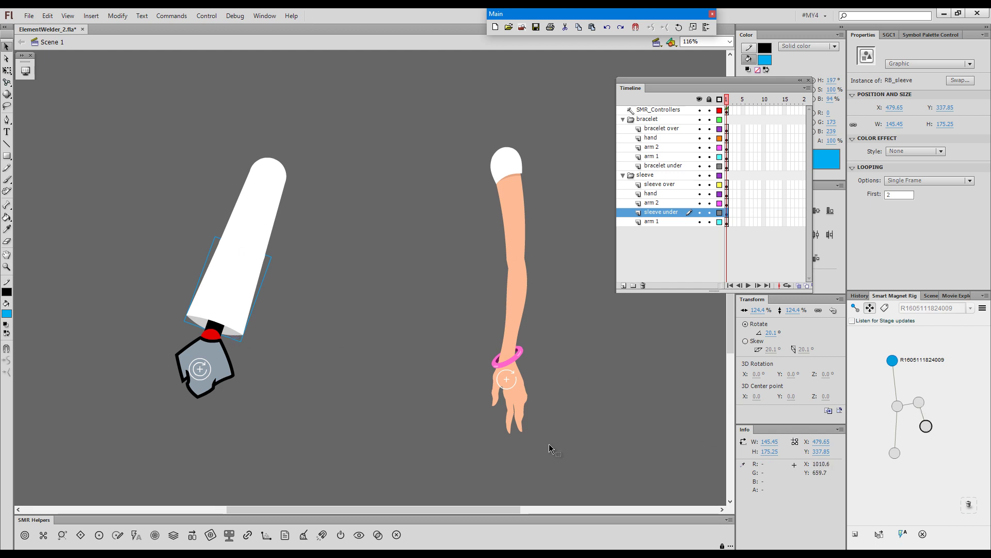
{"action": "left_click", "coordinate": [248, 537]}
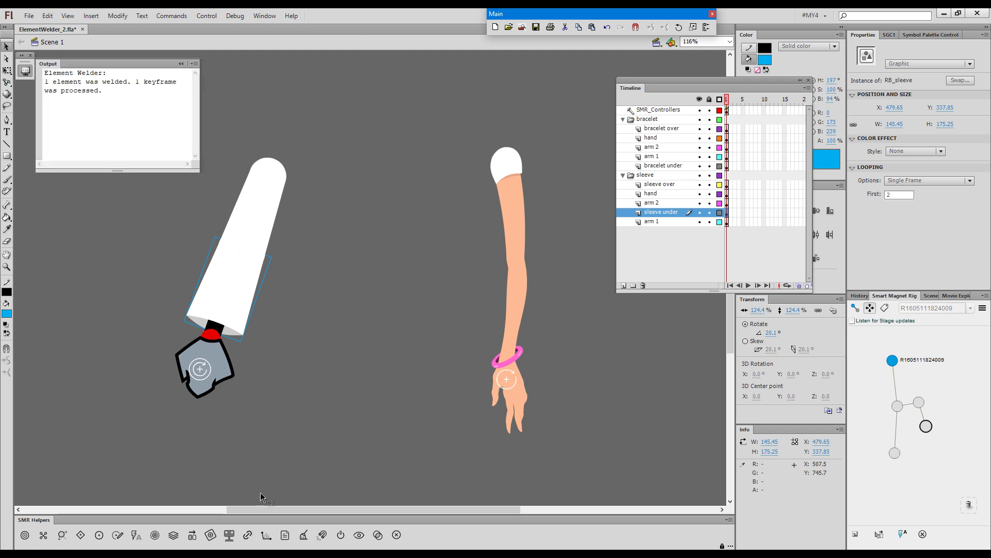
{"action": "left_click", "coordinate": [331, 314]}
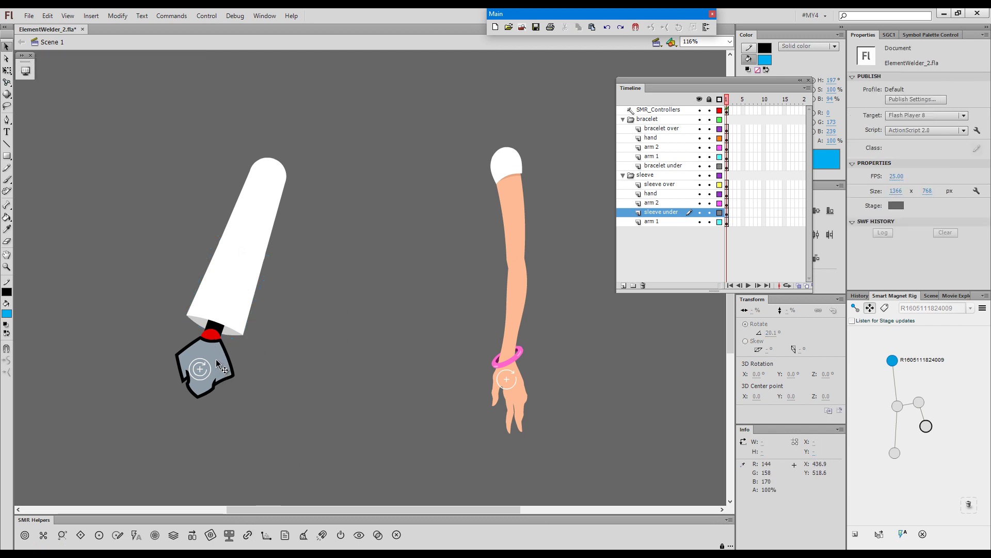
Raise the hand up-right so it tucks just under the sleeve end
{"action": "left_click_drag", "start_coordinate": [217, 368], "coordinate": [225, 342]}
{"action": "left_click", "coordinate": [310, 237]}
{"action": "left_click", "coordinate": [382, 379]}
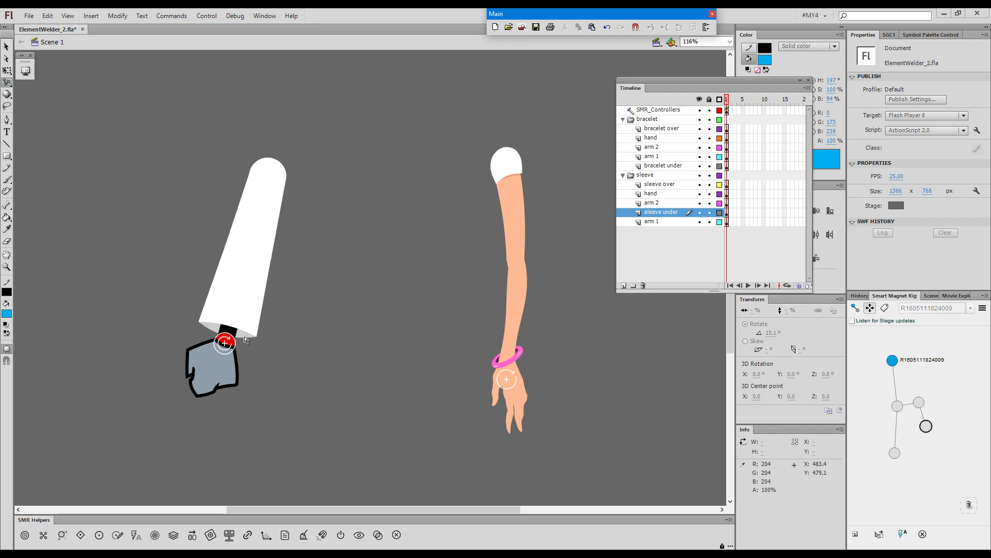
Unweld the upper sleeve piece with Element Welder, test-bend it, and snap it back straight
{"action": "left_click", "coordinate": [254, 322]}
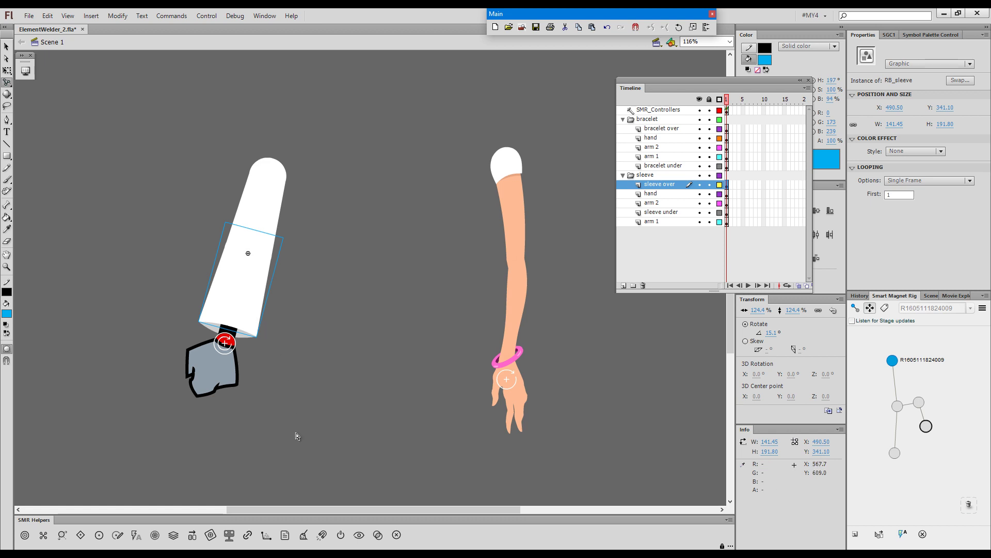
{"action": "left_click", "coordinate": [249, 536]}
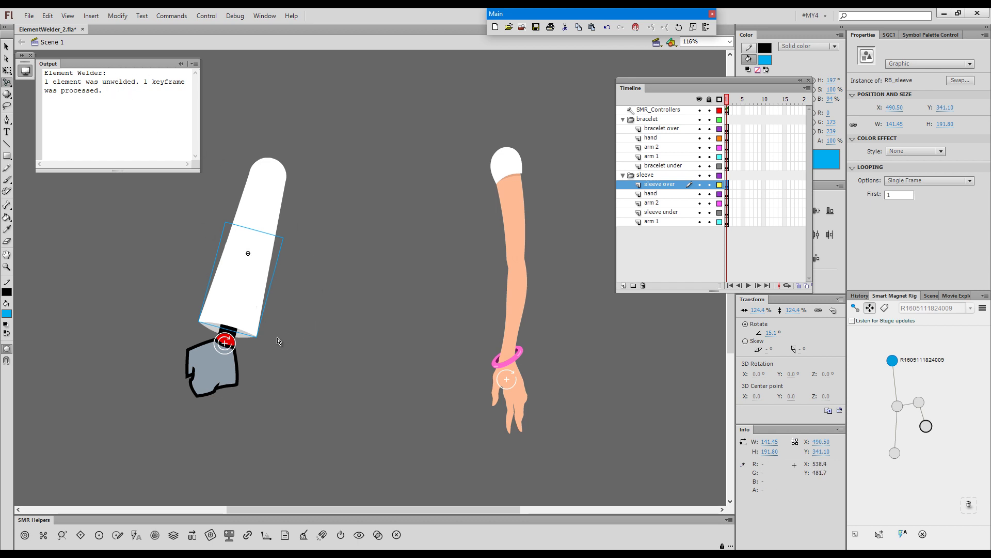
{"action": "mouse_move", "coordinate": [225, 343]}
{"action": "left_mouse_down"}
{"action": "mouse_move", "coordinate": [279, 306]}
{"action": "mouse_move", "coordinate": [285, 336]}
{"action": "mouse_move", "coordinate": [333, 321]}
{"action": "mouse_move", "coordinate": [381, 278]}
{"action": "mouse_move", "coordinate": [268, 338]}
{"action": "mouse_move", "coordinate": [178, 334]}
{"action": "mouse_move", "coordinate": [204, 320]}
{"action": "mouse_move", "coordinate": [212, 340]}
{"action": "mouse_move", "coordinate": [235, 353]}
{"action": "mouse_move", "coordinate": [264, 326]}
{"action": "mouse_move", "coordinate": [216, 310]}
{"action": "mouse_move", "coordinate": [245, 324]}
{"action": "mouse_move", "coordinate": [219, 334]}
{"action": "mouse_move", "coordinate": [269, 327]}
{"action": "mouse_move", "coordinate": [221, 346]}
{"action": "left_mouse_up"}
{"action": "key", "text": "grave"}
Open the LHG_pelvis skirt symbol for editing and zoom in on the skirt
{"action": "left_click", "coordinate": [383, 392]}
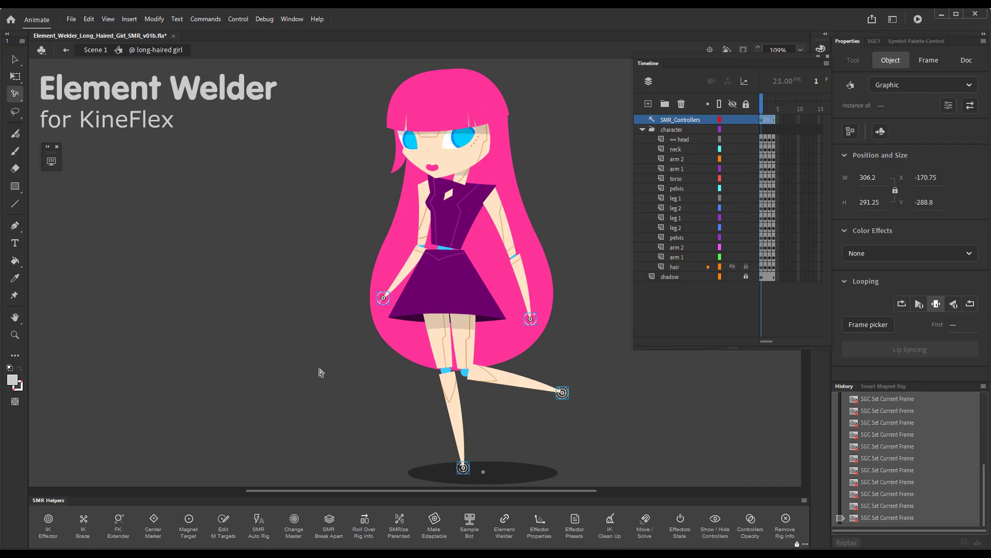
{"action": "key", "text": "v"}
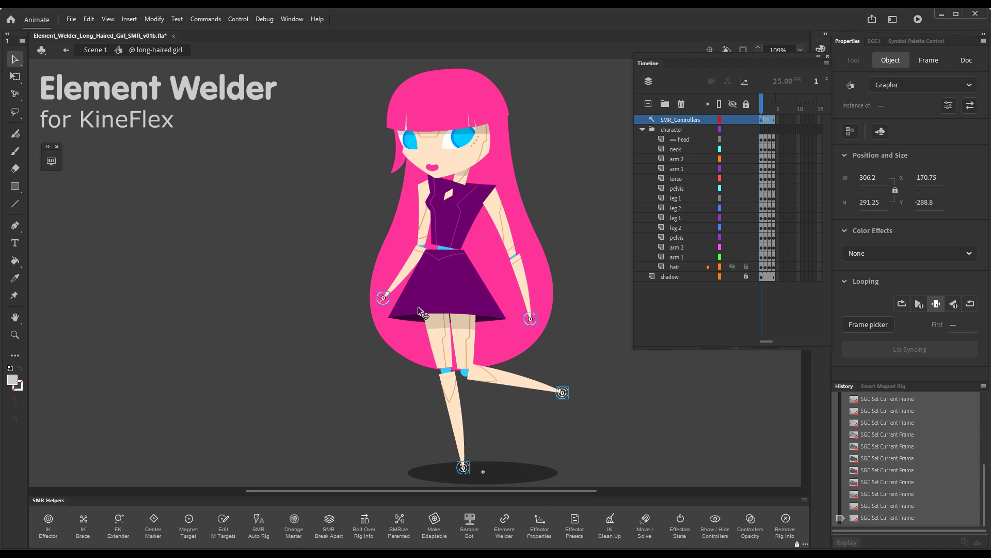
{"action": "double_click", "coordinate": [419, 309]}
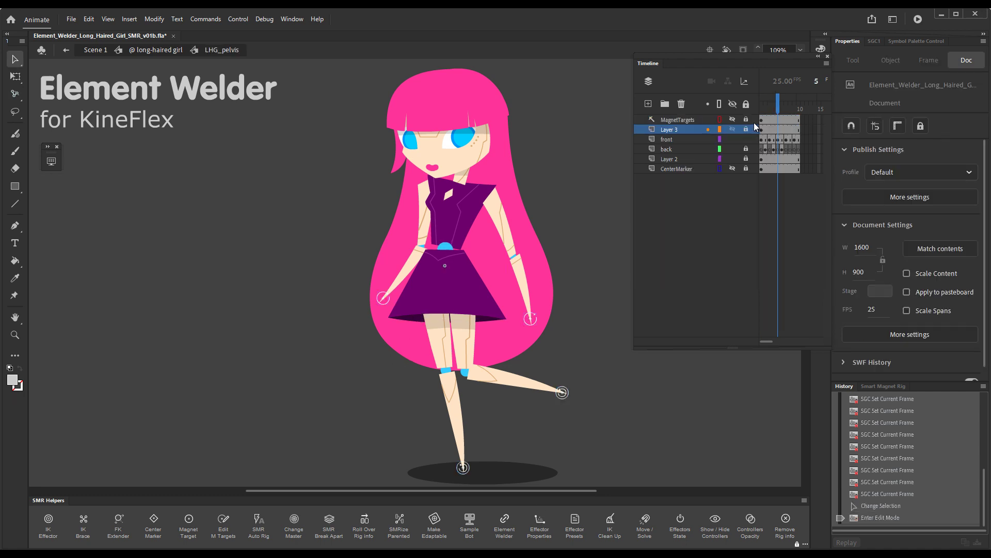
{"action": "key", "text": "ctrl+space"}
{"action": "left_click_drag", "start_coordinate": [362, 212], "coordinate": [581, 385]}
{"action": "key", "text": "space"}
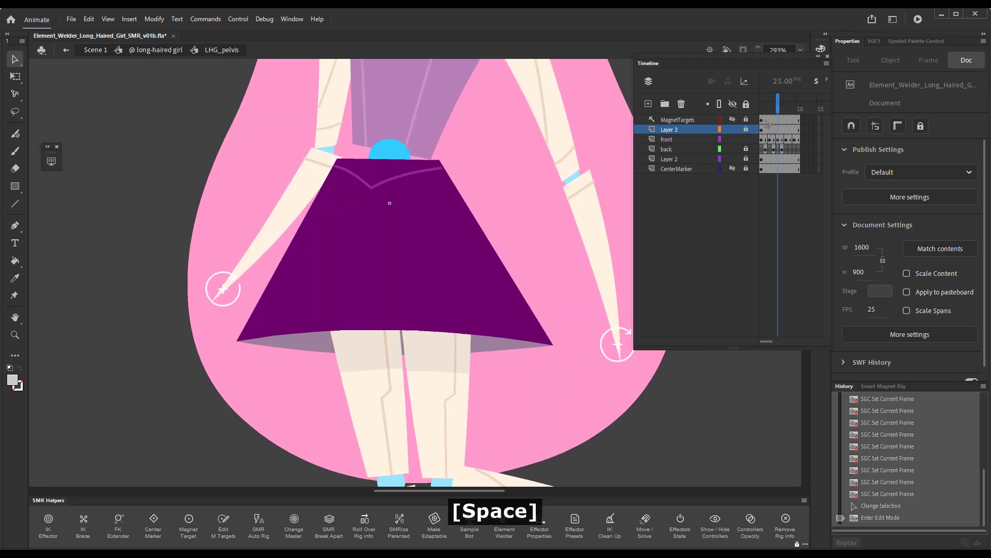
Compare the skirt's frames 1 and 2 and lock Layer 2
{"action": "left_click", "coordinate": [762, 105]}
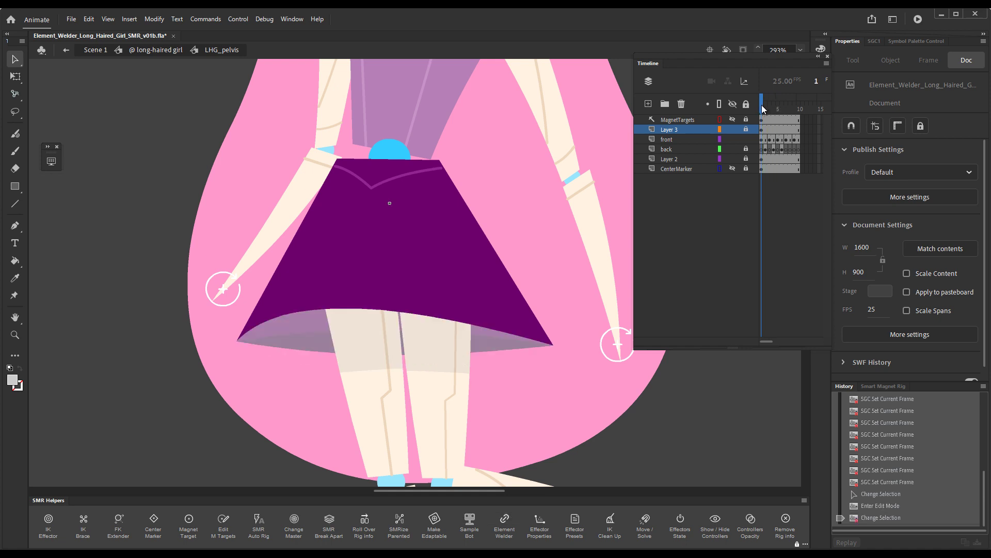
{"action": "left_click_drag", "start_coordinate": [761, 105], "coordinate": [766, 107]}
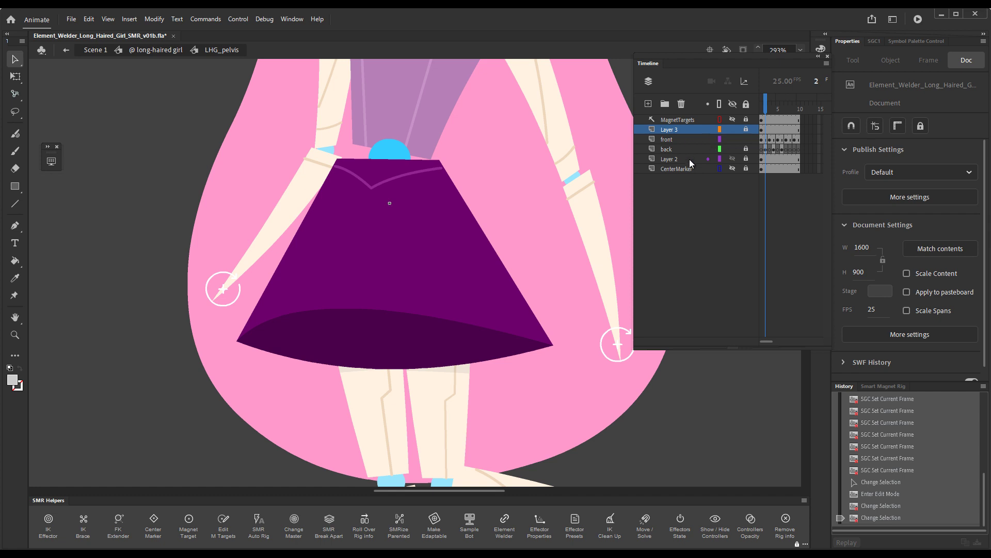
{"action": "left_click_drag", "start_coordinate": [765, 107], "coordinate": [764, 109]}
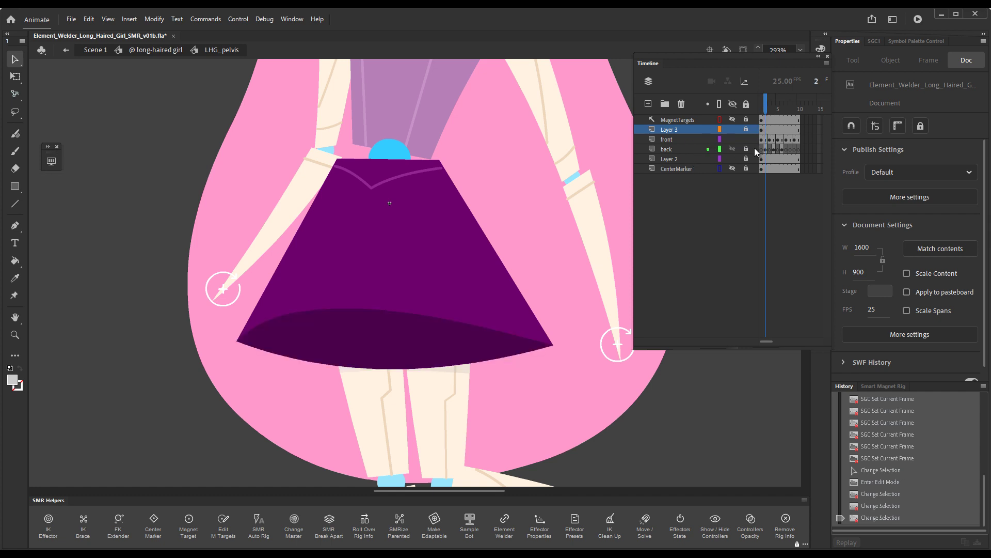
{"action": "left_click", "coordinate": [763, 106]}
{"action": "left_click", "coordinate": [768, 107]}
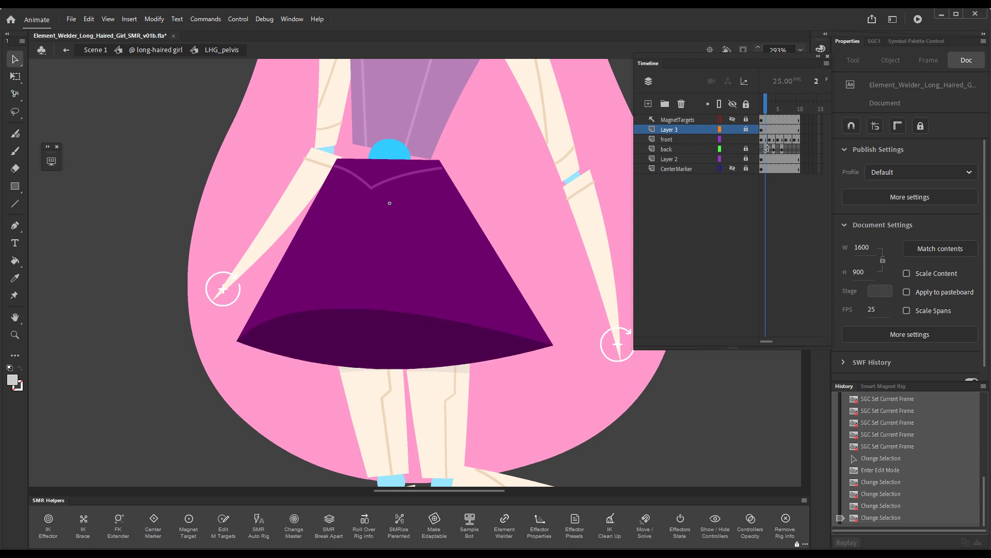
{"action": "left_click", "coordinate": [746, 156]}
Try a blank keyframe on frame 2, undo it, and recompare frames 1 and 2
{"action": "left_click", "coordinate": [762, 108]}
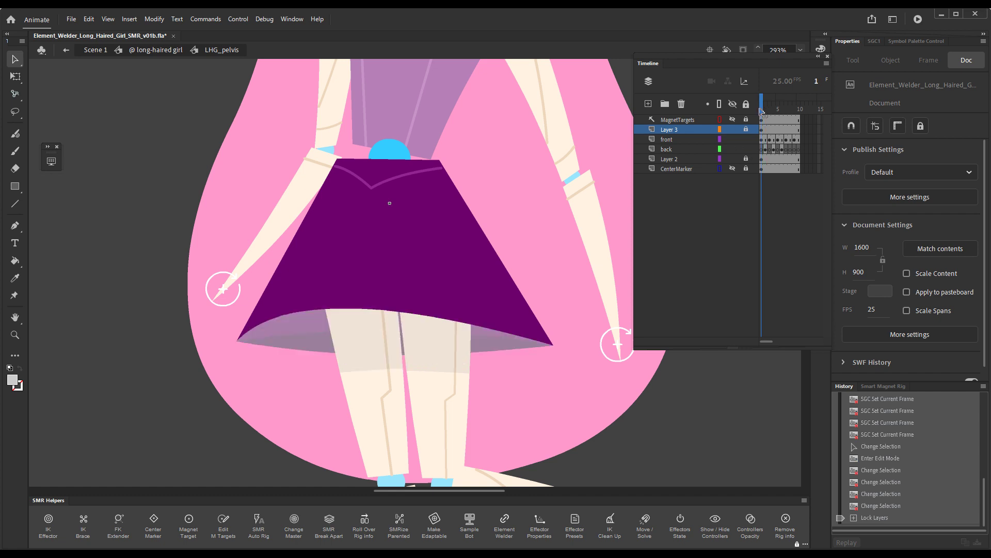
{"action": "left_click", "coordinate": [766, 109]}
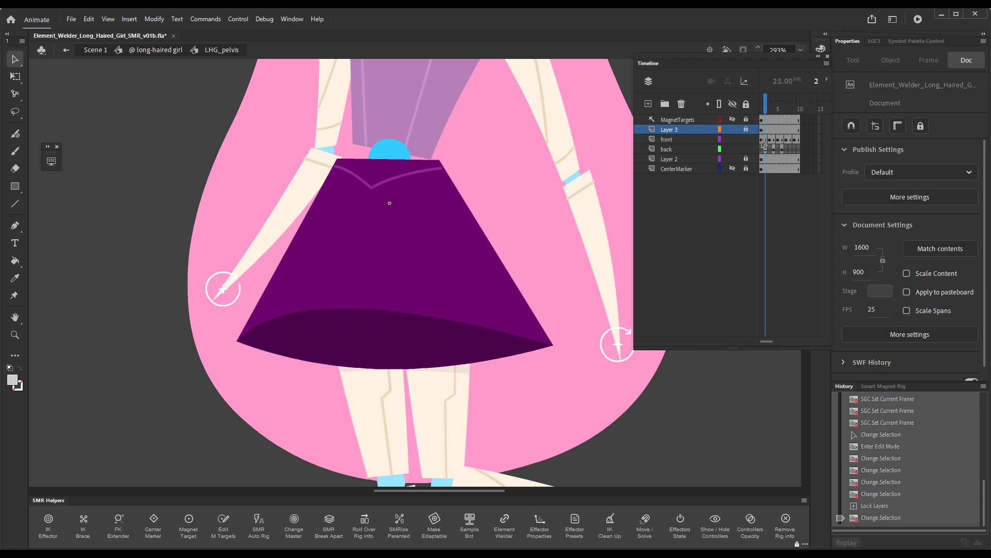
{"action": "key", "text": "alt+z"}
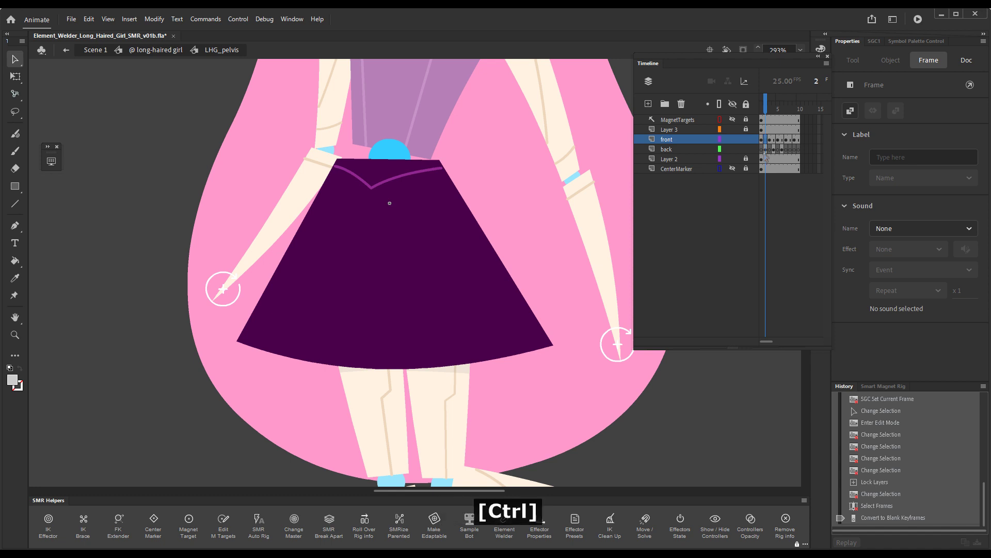
{"action": "key", "text": "ctrl+z"}
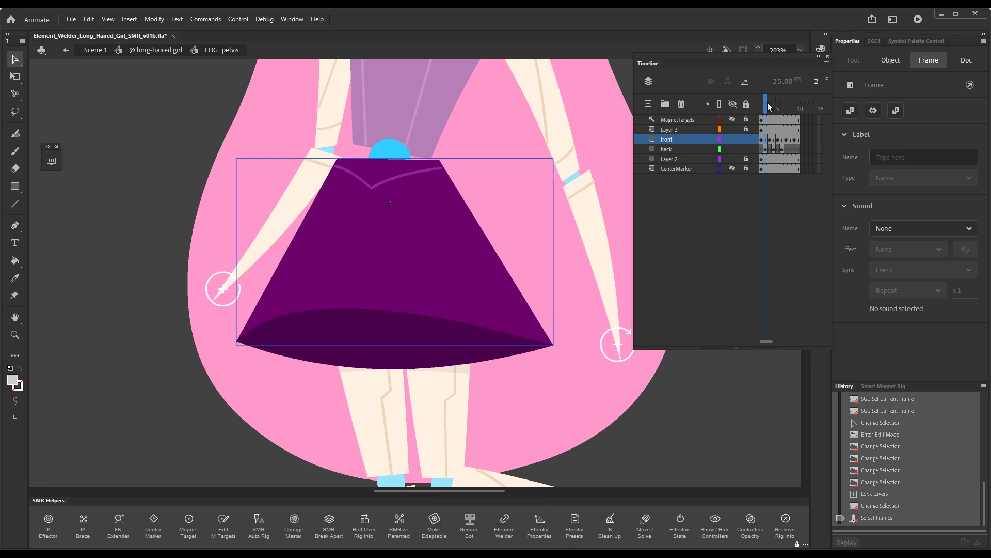
{"action": "left_click_drag", "start_coordinate": [767, 103], "coordinate": [764, 104]}
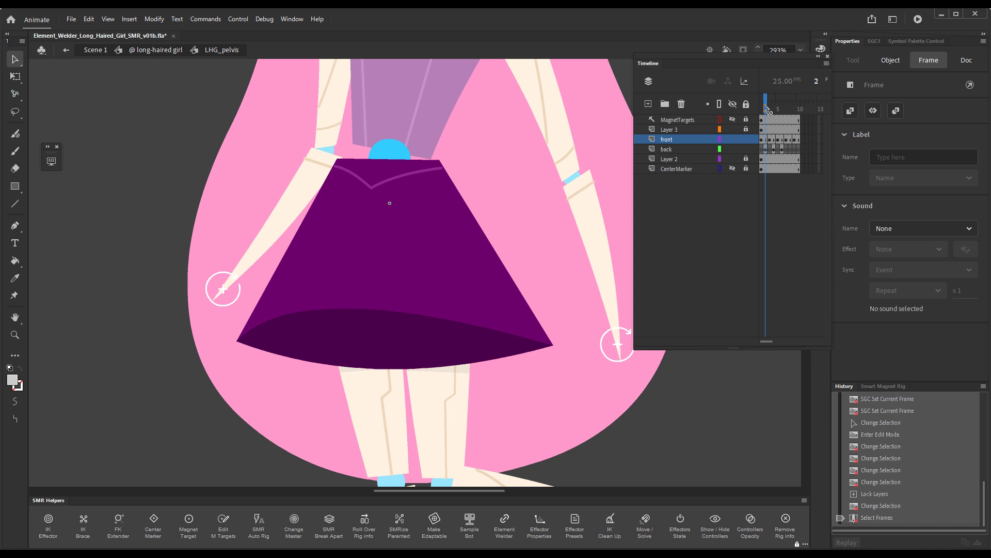
Return to the character level, show the SGC1 thumbnails, deselect all and pan the view
{"action": "left_click", "coordinate": [156, 50]}
{"action": "left_click", "coordinate": [874, 40]}
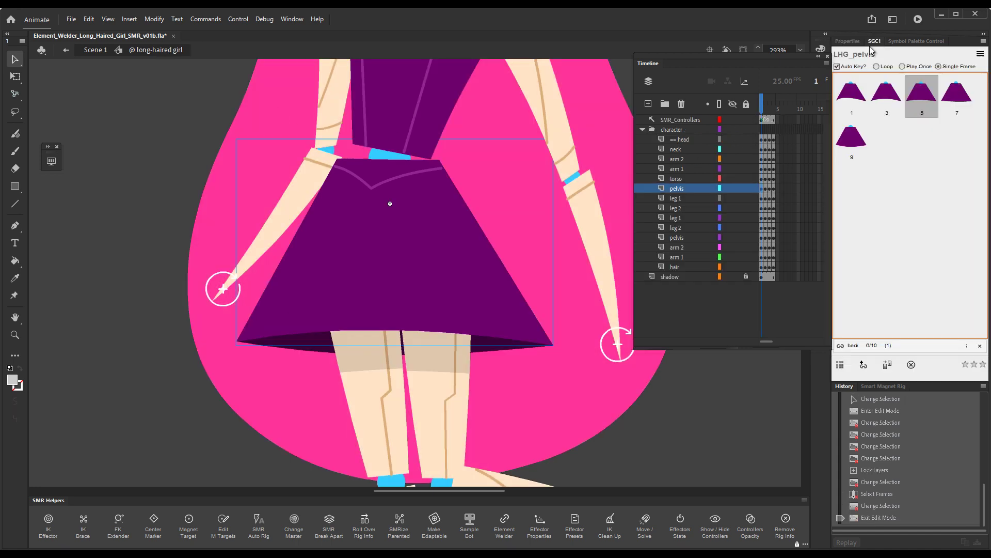
{"action": "key", "text": "ctrl+a"}
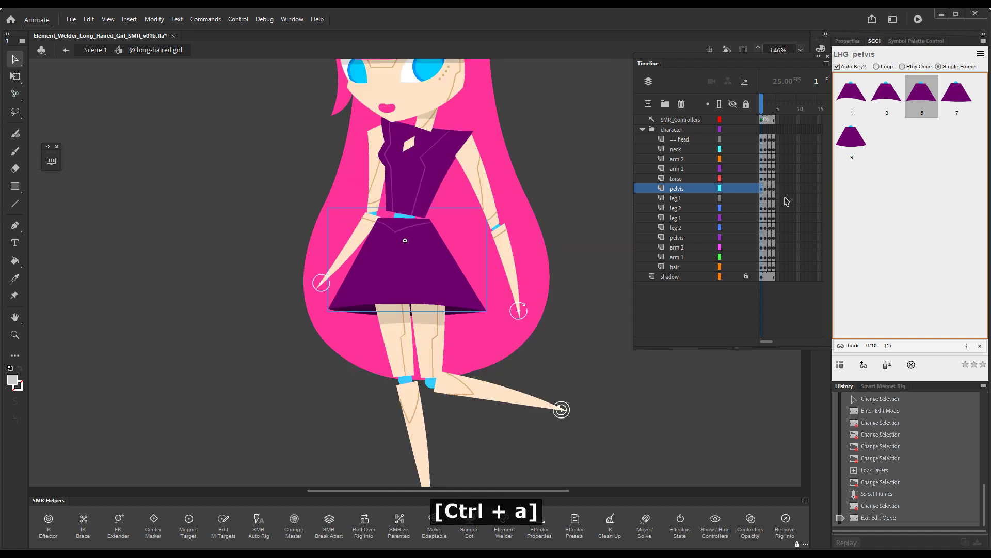
{"action": "left_click", "coordinate": [589, 308]}
{"action": "key", "text": "space"}
{"action": "left_click_drag", "start_coordinate": [592, 307], "coordinate": [577, 335]}
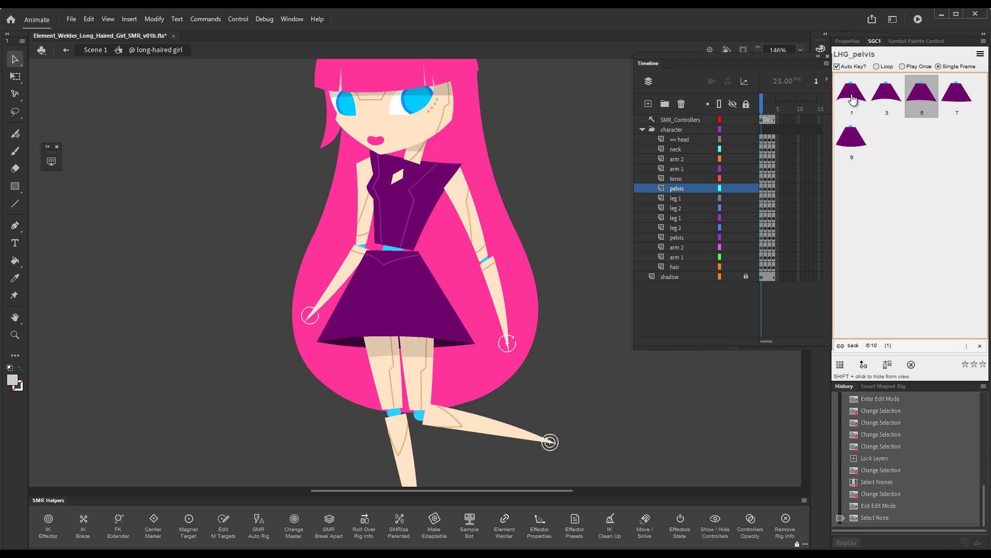
Switch the skirt through thumbnails 1, 3 and 5, ending back on pose 1
{"action": "left_click", "coordinate": [852, 99]}
{"action": "left_click", "coordinate": [887, 98]}
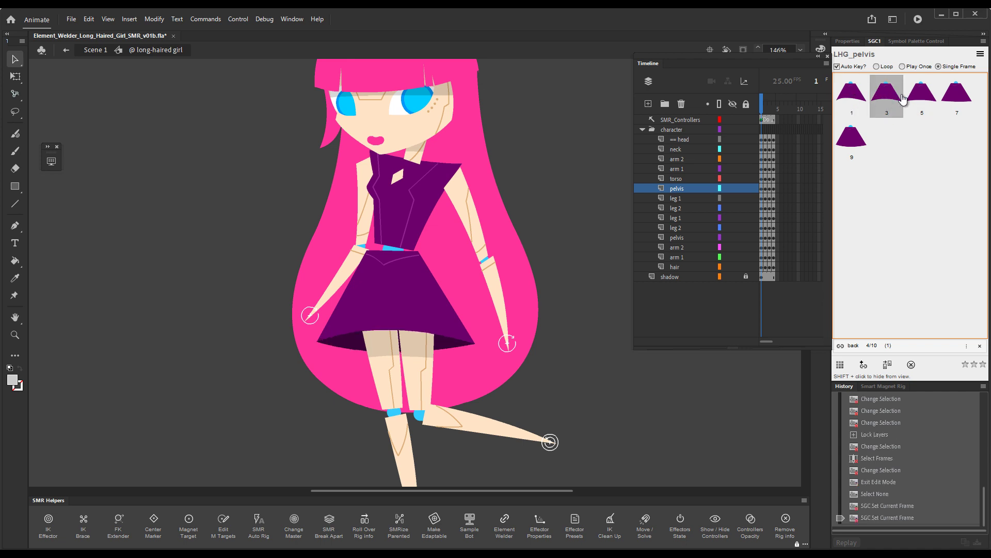
{"action": "left_click", "coordinate": [915, 99]}
{"action": "left_click", "coordinate": [852, 97]}
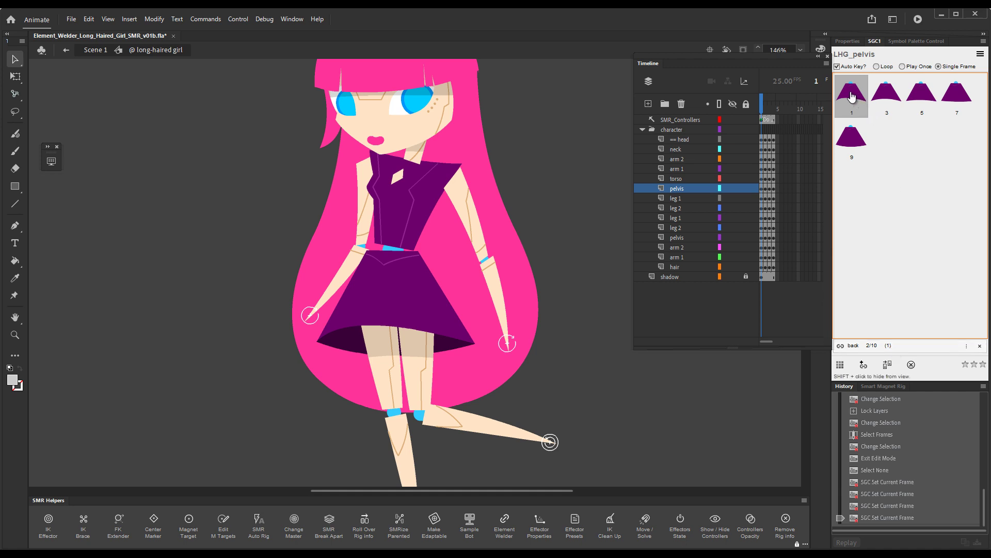
Select the skirt's darker back part and inspect its symbol at frame 1 in edit mode
{"action": "key", "text": "v"}
{"action": "left_click", "coordinate": [401, 299]}
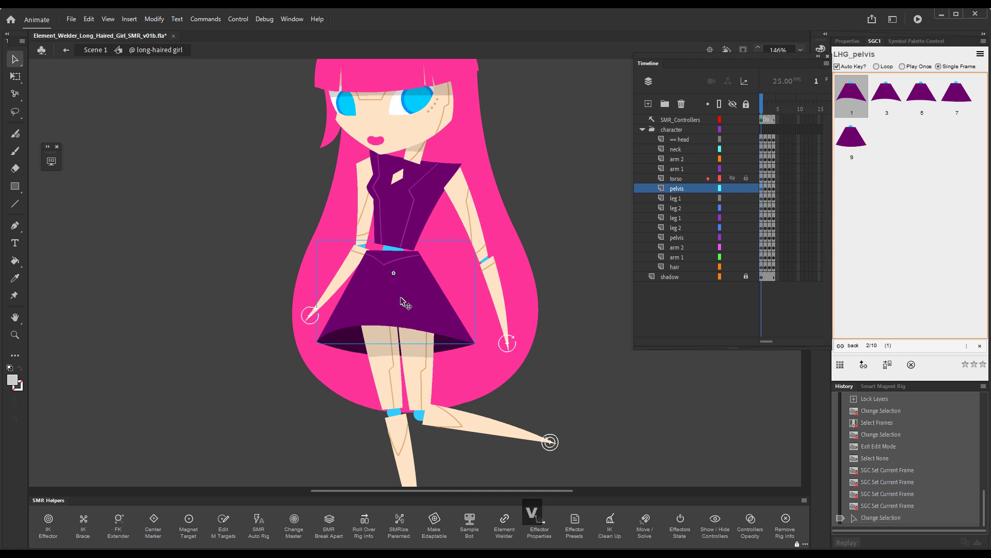
{"action": "left_click", "coordinate": [840, 43]}
{"action": "left_click", "coordinate": [445, 322]}
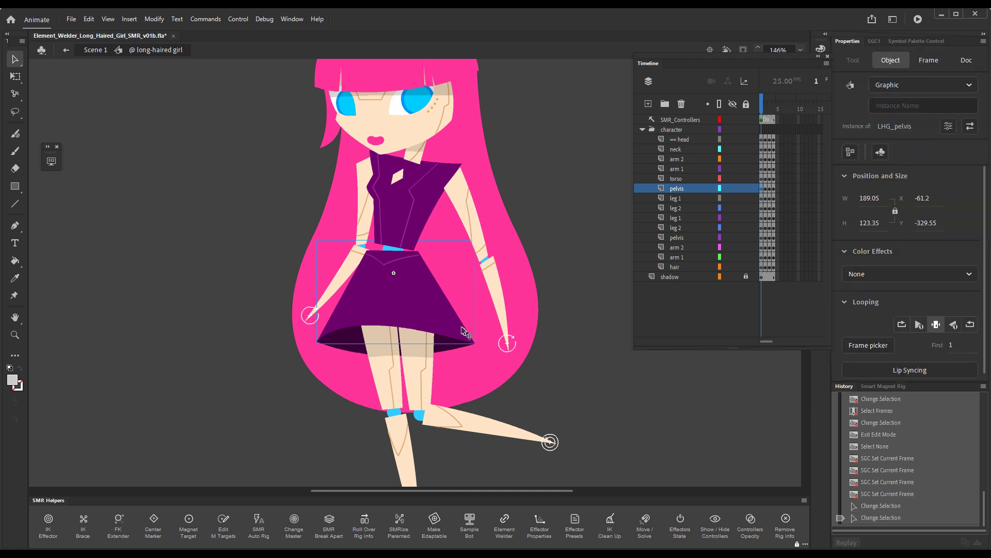
{"action": "left_click", "coordinate": [448, 345]}
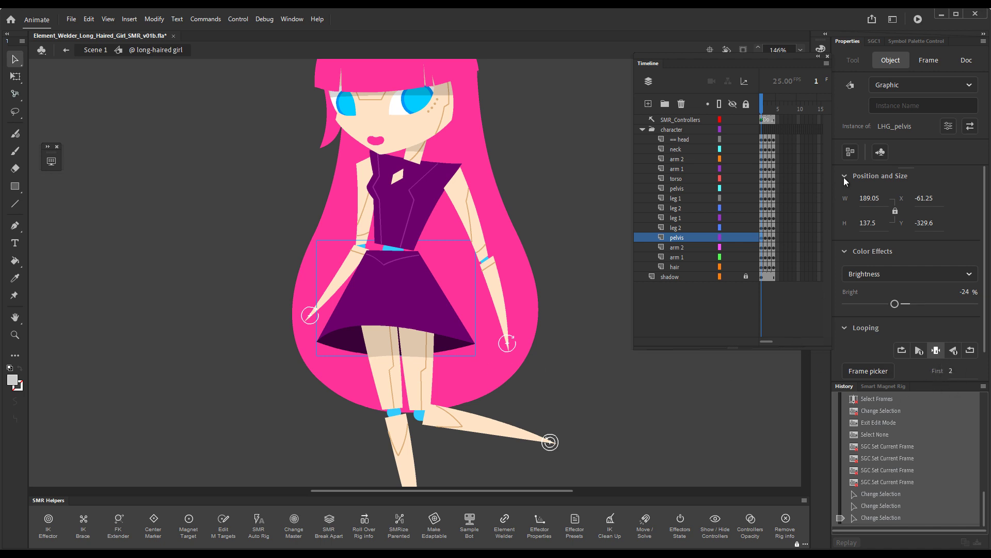
{"action": "double_click", "coordinate": [447, 349]}
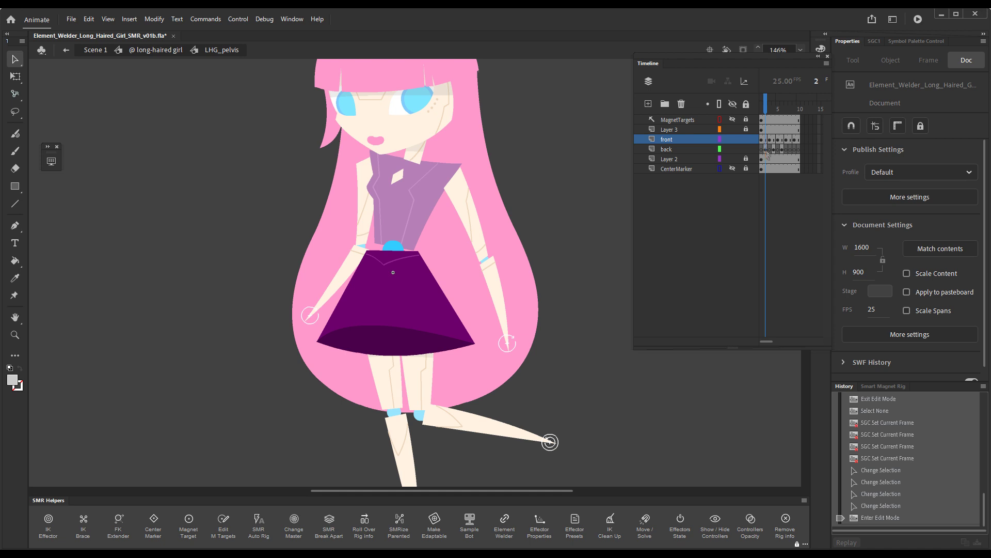
{"action": "left_click", "coordinate": [760, 107]}
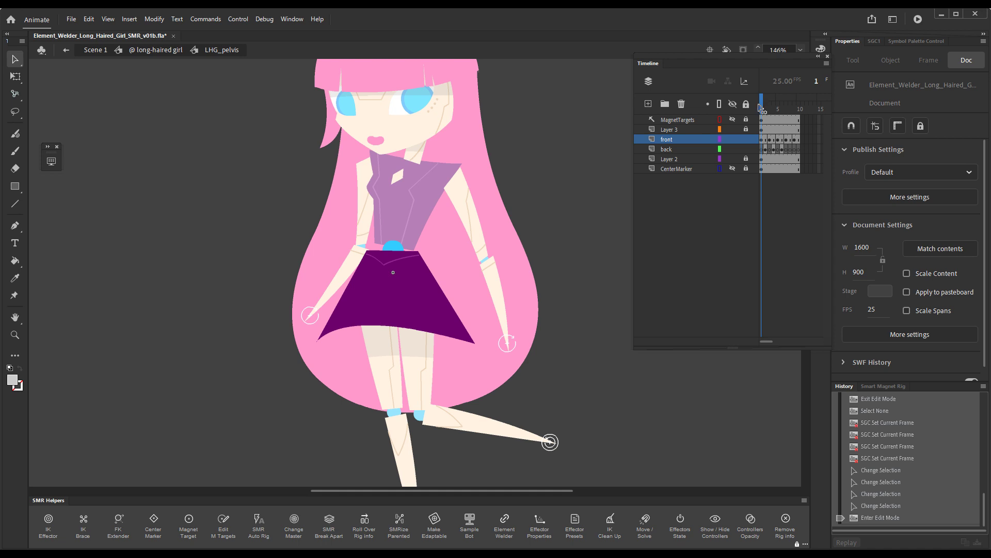
Exit to the character, deselect everything, and bring back the pelvis frame thumbnails
{"action": "double_click", "coordinate": [591, 218]}
{"action": "key", "text": "ctrl+shift+a"}
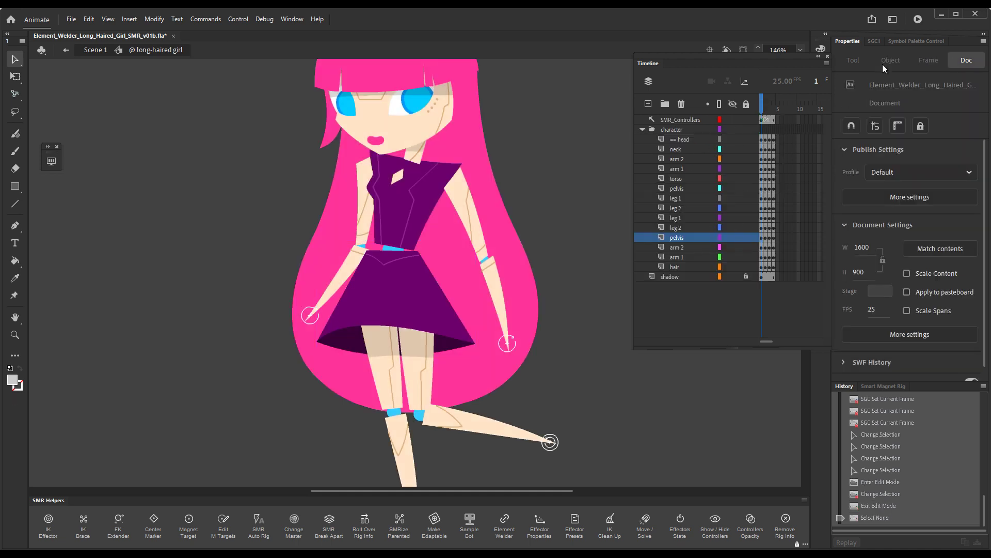
{"action": "left_click", "coordinate": [875, 42]}
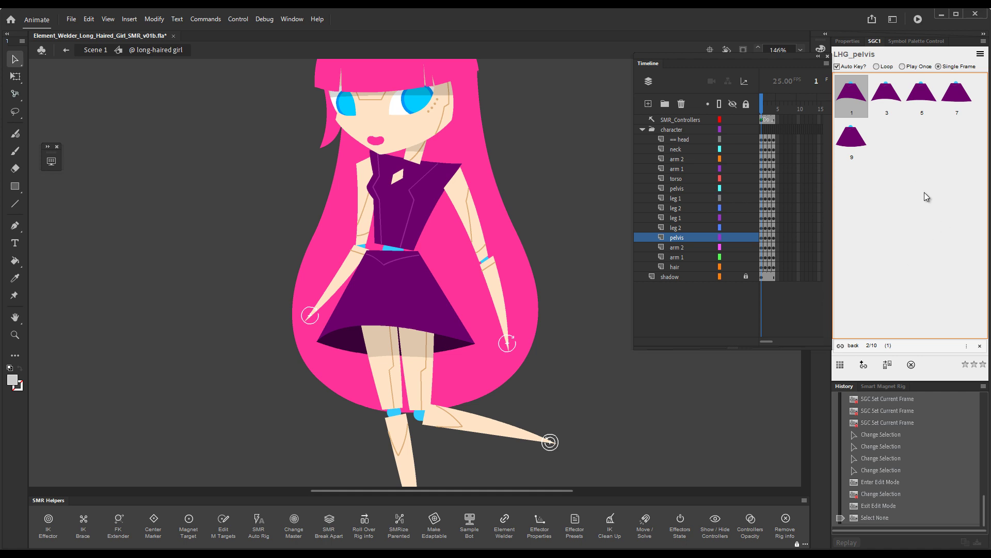
Clear the SGC1 panel and load the LHG_pelvis thumbnail set
{"action": "left_click", "coordinate": [979, 54]}
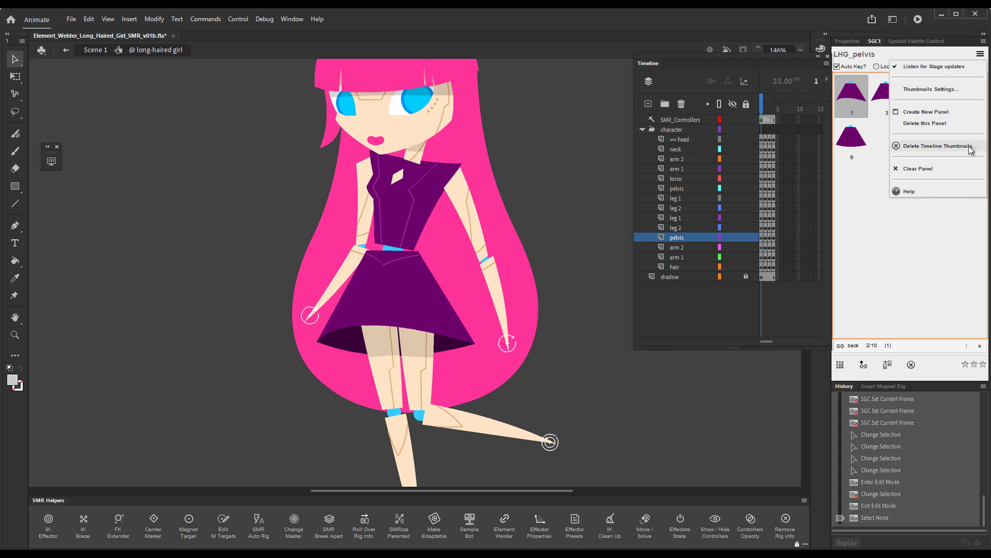
{"action": "left_click", "coordinate": [954, 169]}
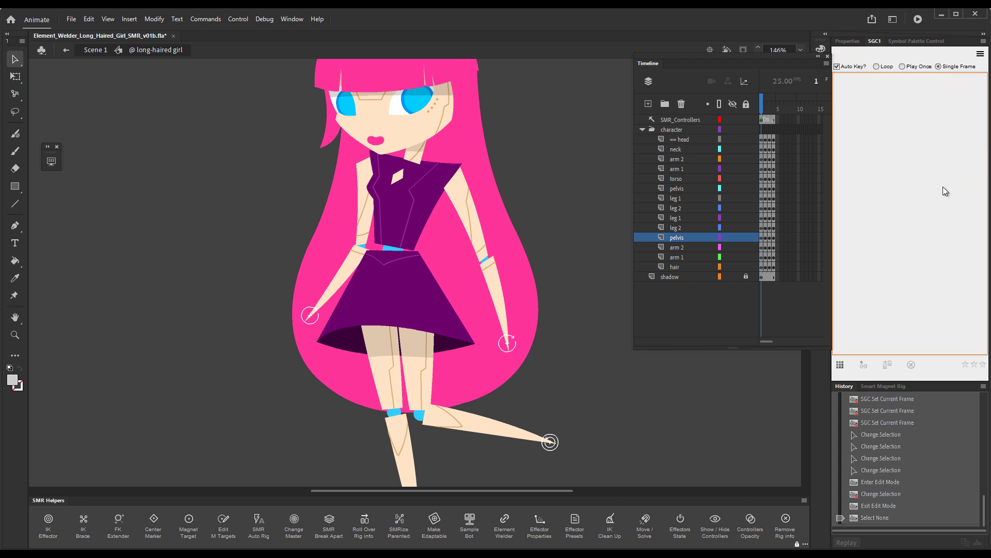
{"action": "left_click", "coordinate": [840, 366]}
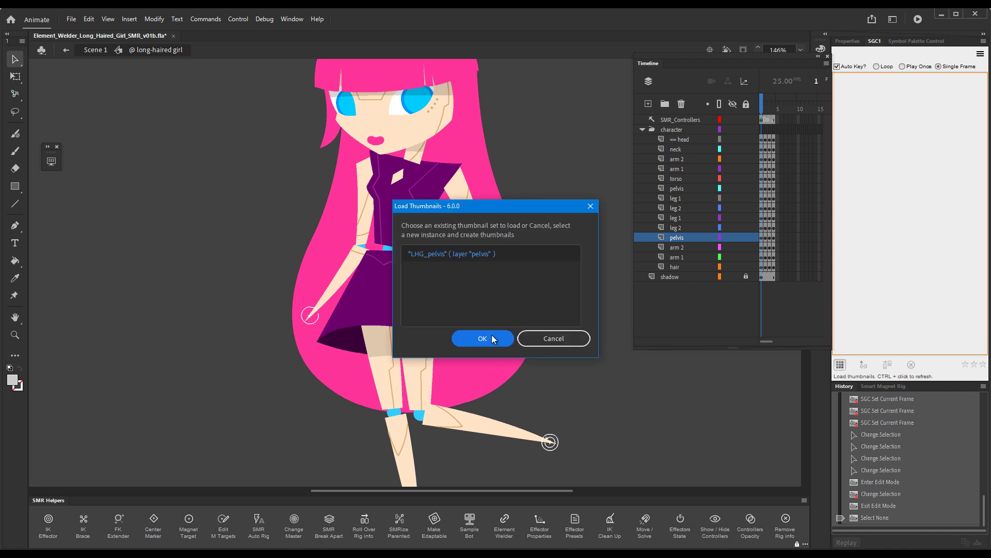
{"action": "left_click", "coordinate": [482, 338]}
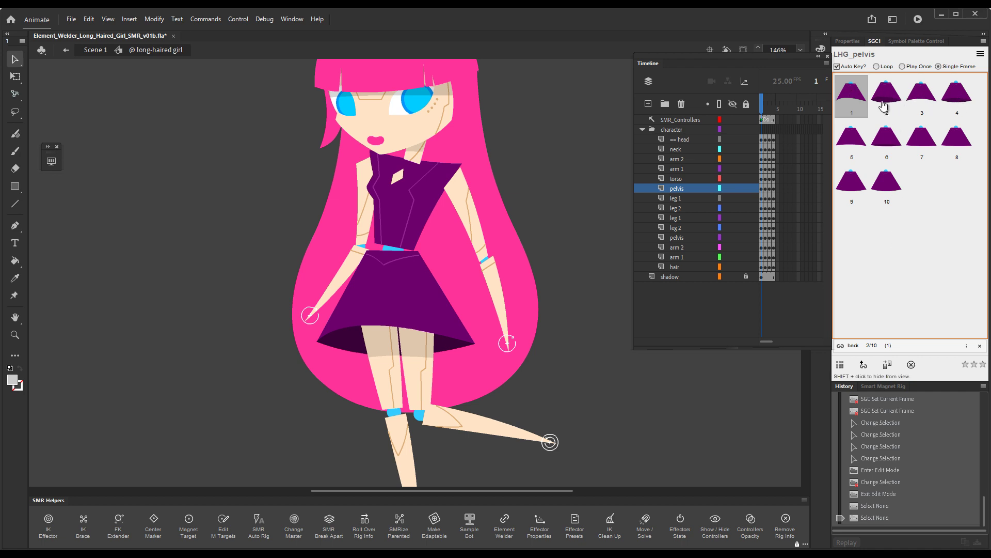
Hide the even-numbered thumbnails 2, 4, 6, 8 and 10
{"action": "key", "text": "shift"}
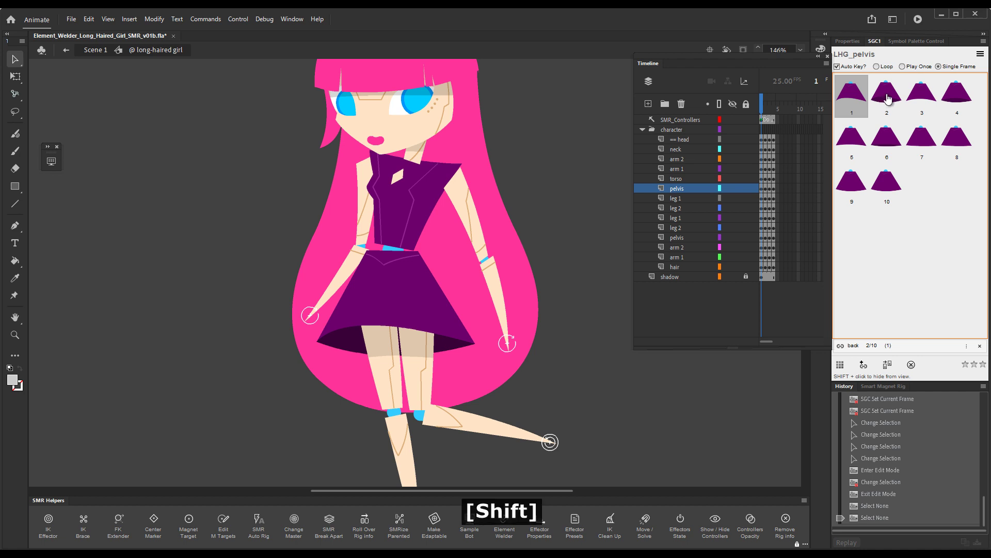
{"action": "left_click", "coordinate": [887, 98], "text": "shift"}
{"action": "left_click", "coordinate": [921, 103], "text": "shift"}
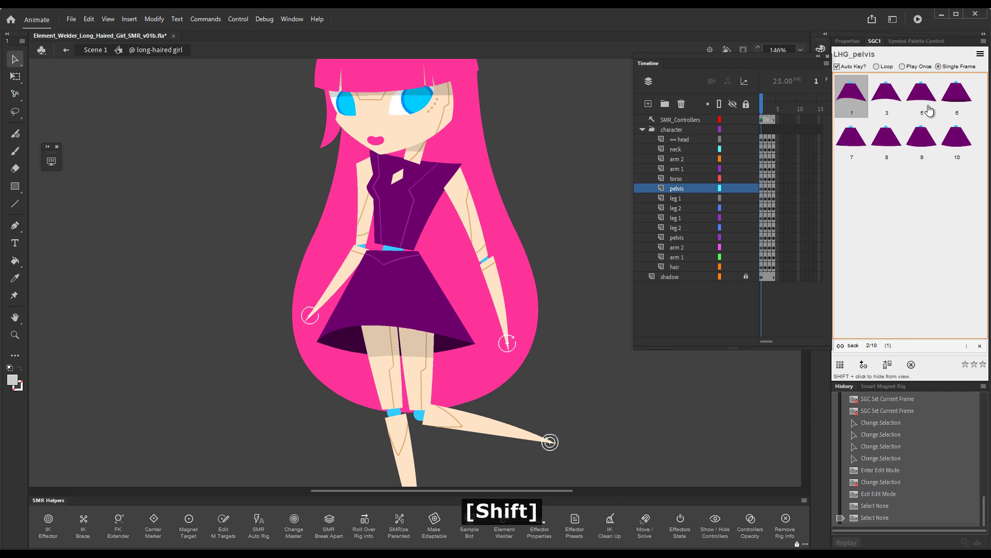
{"action": "left_click", "coordinate": [957, 102], "text": "shift"}
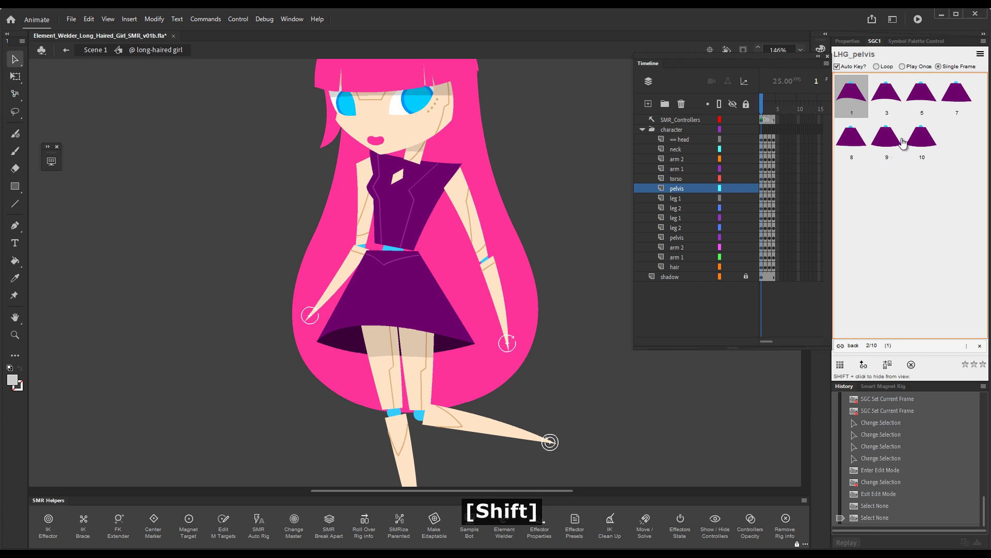
{"action": "left_click", "coordinate": [852, 138], "text": "shift"}
{"action": "left_click", "coordinate": [888, 139], "text": "shift"}
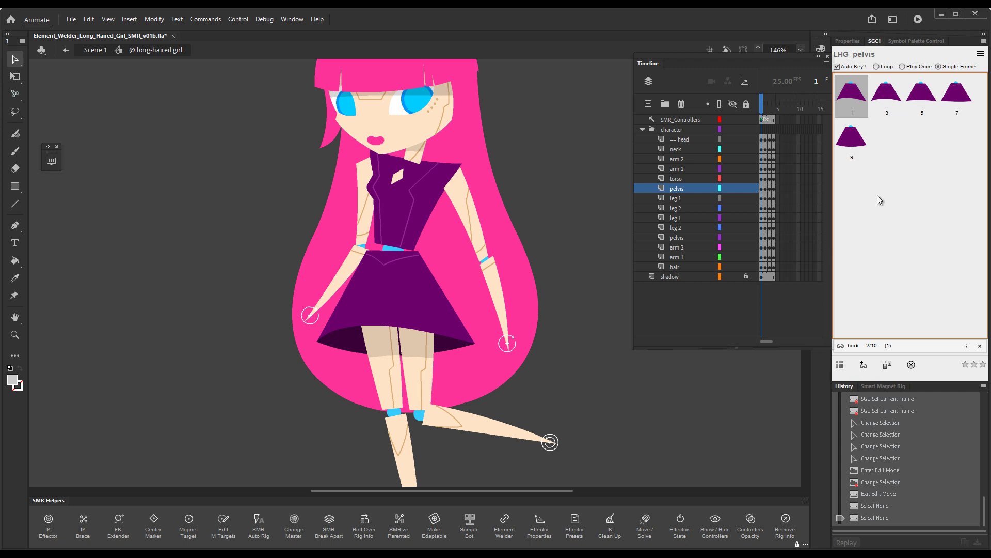
Cycle the skirt through poses 3, 7, 9, 1 and finish on pose 5
{"action": "left_click", "coordinate": [888, 98]}
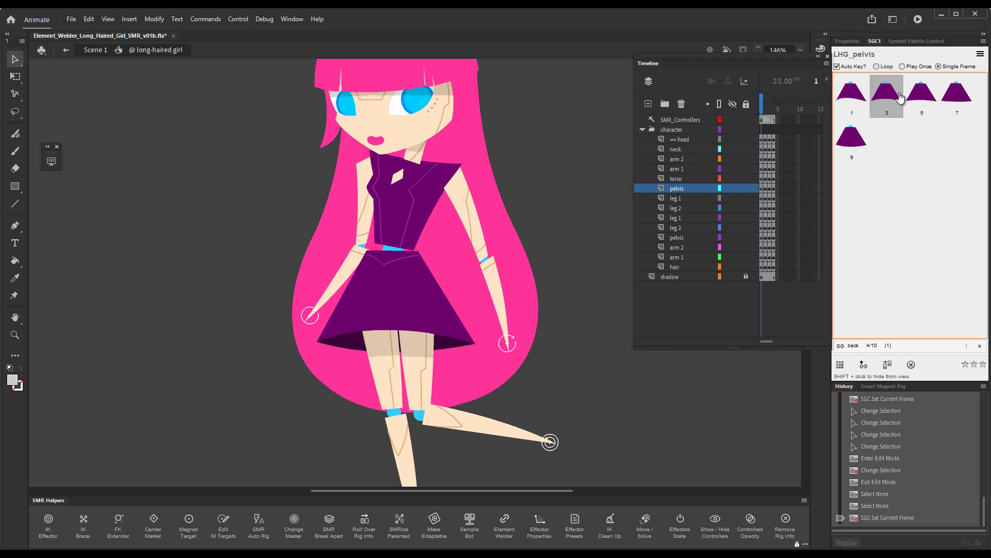
{"action": "left_click", "coordinate": [923, 99]}
{"action": "left_click", "coordinate": [950, 101]}
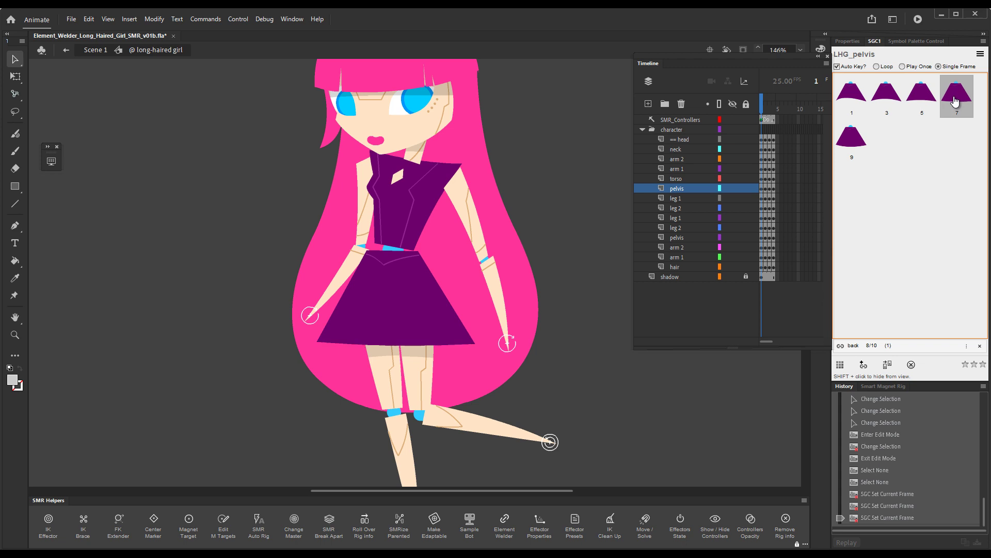
{"action": "left_click", "coordinate": [860, 142]}
{"action": "left_click", "coordinate": [866, 100]}
{"action": "left_click", "coordinate": [884, 103]}
{"action": "left_click", "coordinate": [922, 98]}
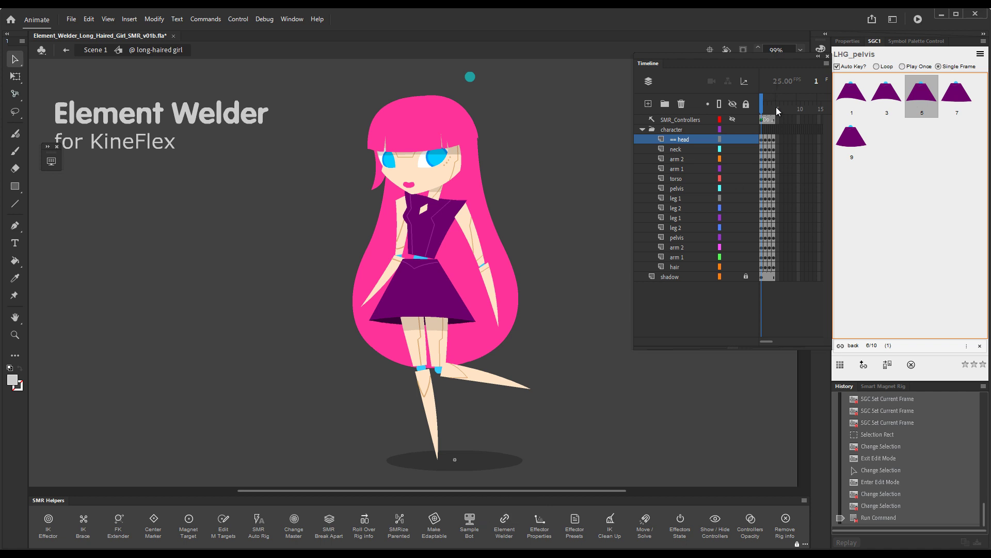
Step through timeline frames 2 to 4 and settle on frame 3
{"action": "left_click", "coordinate": [769, 112]}
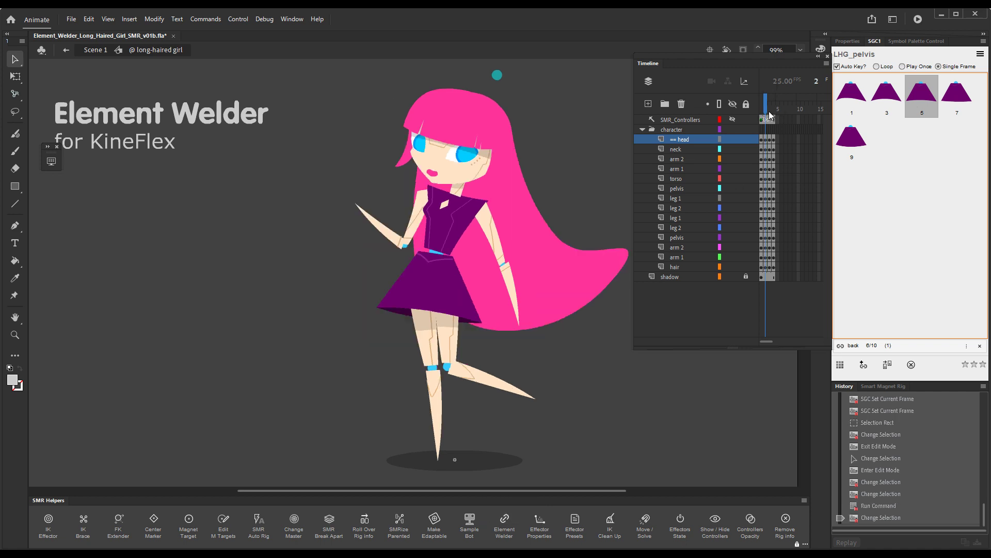
{"action": "left_click", "coordinate": [770, 114]}
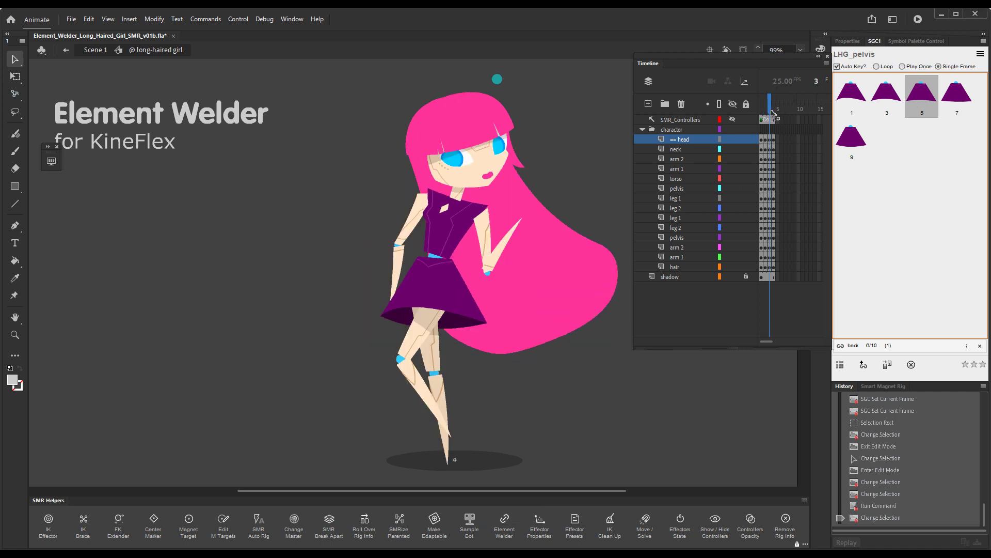
{"action": "left_click", "coordinate": [773, 113]}
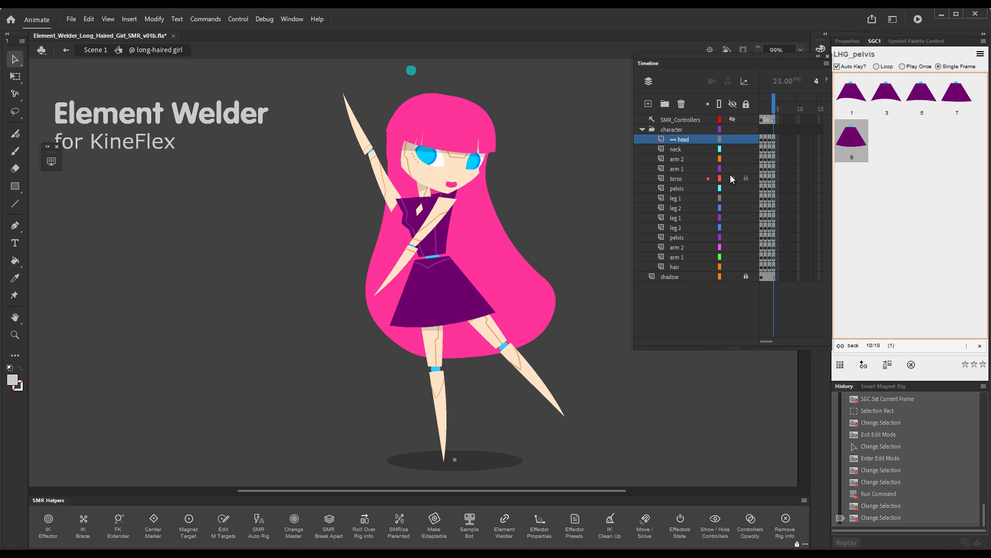
{"action": "left_click", "coordinate": [770, 112]}
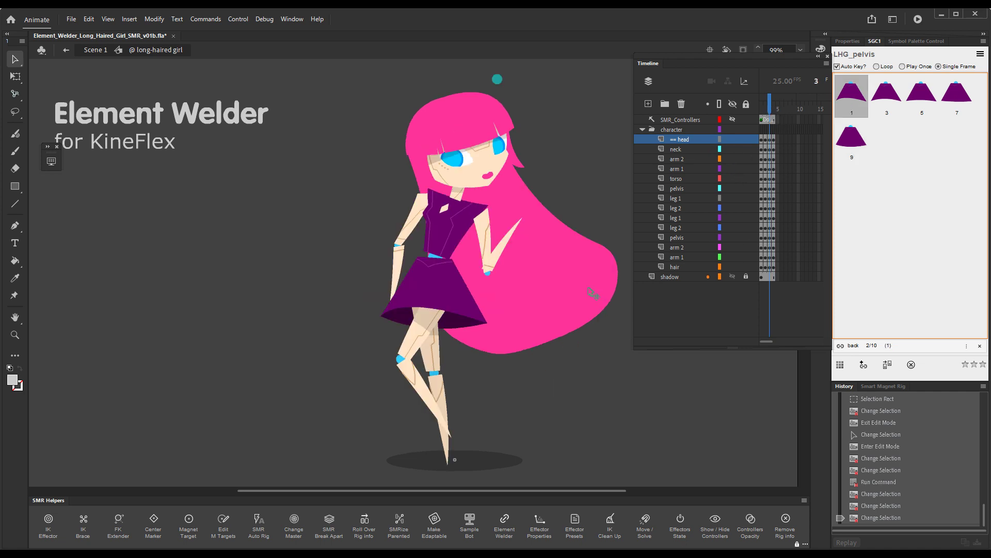
Show the rig controllers, tilt the skirt, and slide the foot right along the shadow
{"action": "key", "text": "F1"}
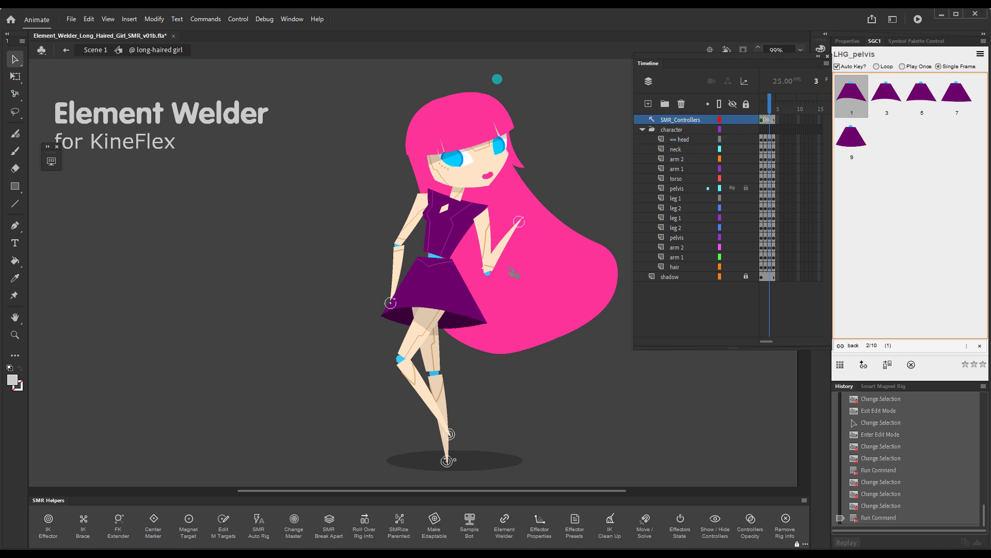
{"action": "left_click_drag", "start_coordinate": [476, 315], "coordinate": [460, 327]}
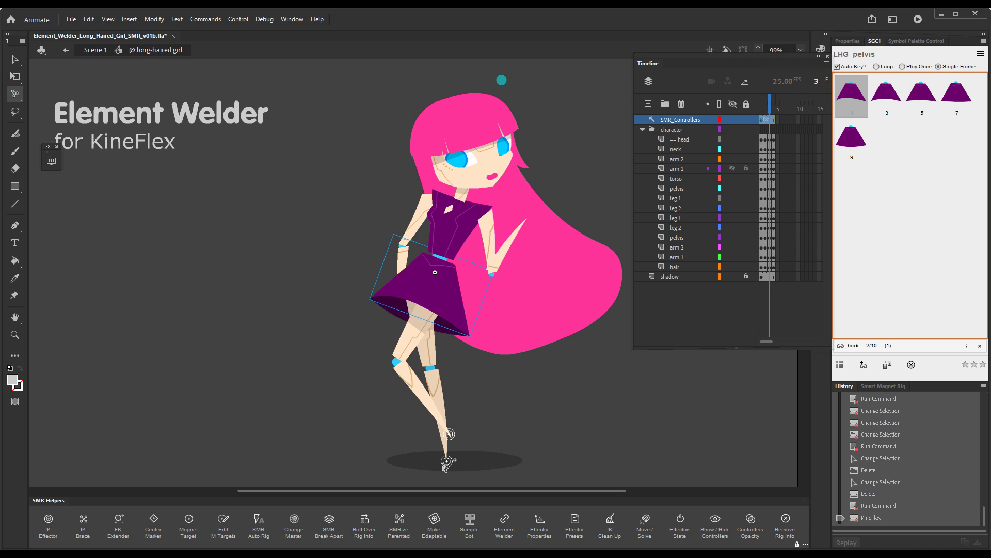
{"action": "left_click_drag", "start_coordinate": [447, 461], "coordinate": [472, 461]}
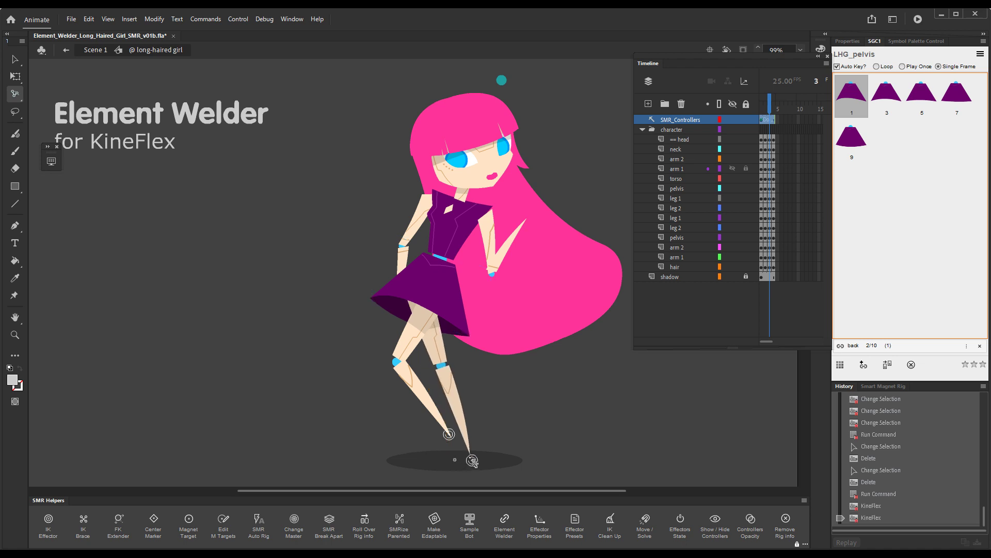
{"action": "left_click", "coordinate": [847, 41]}
{"action": "left_click_drag", "start_coordinate": [584, 416], "coordinate": [573, 398]}
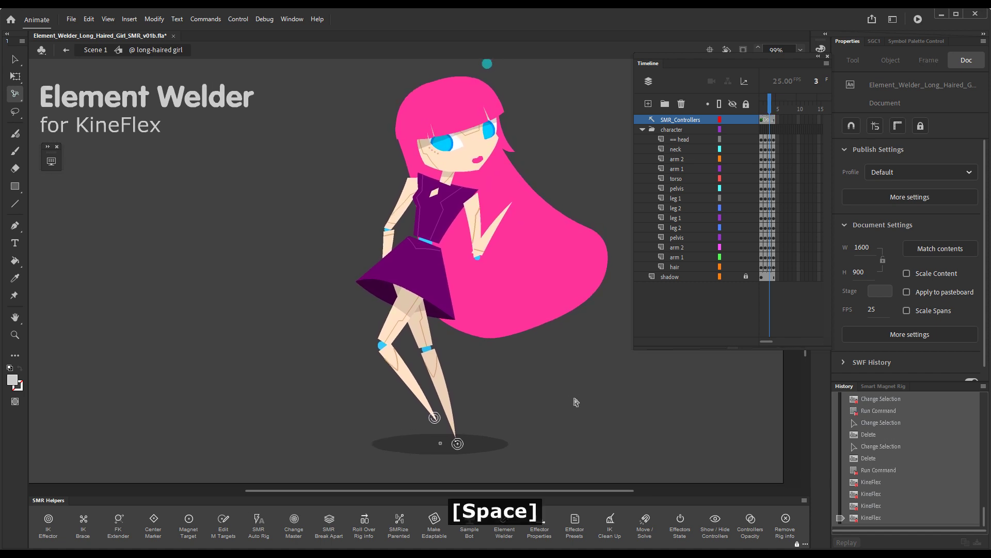